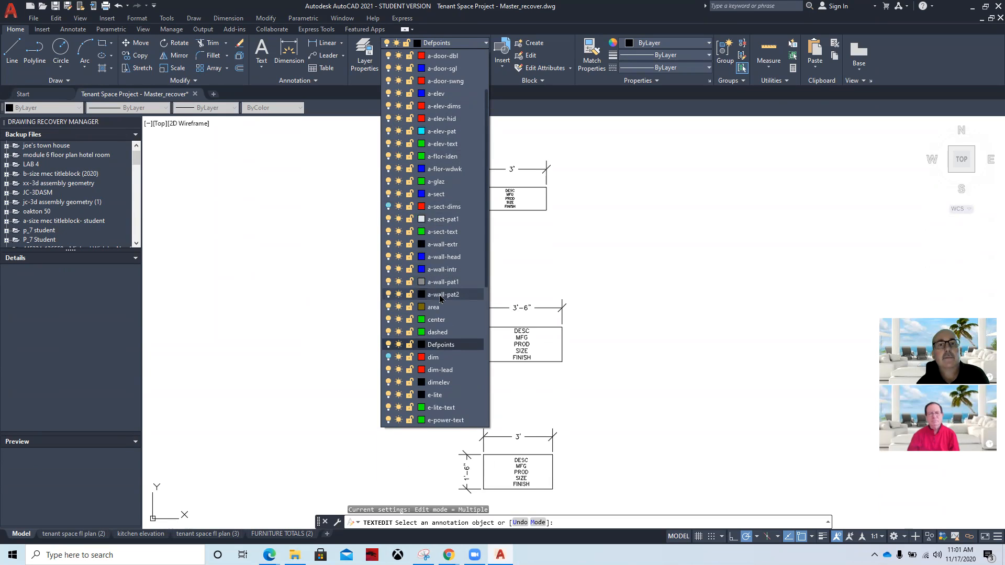
# Step: Make a-anno-text the current layer
pyautogui.scroll(2, 441, 288)
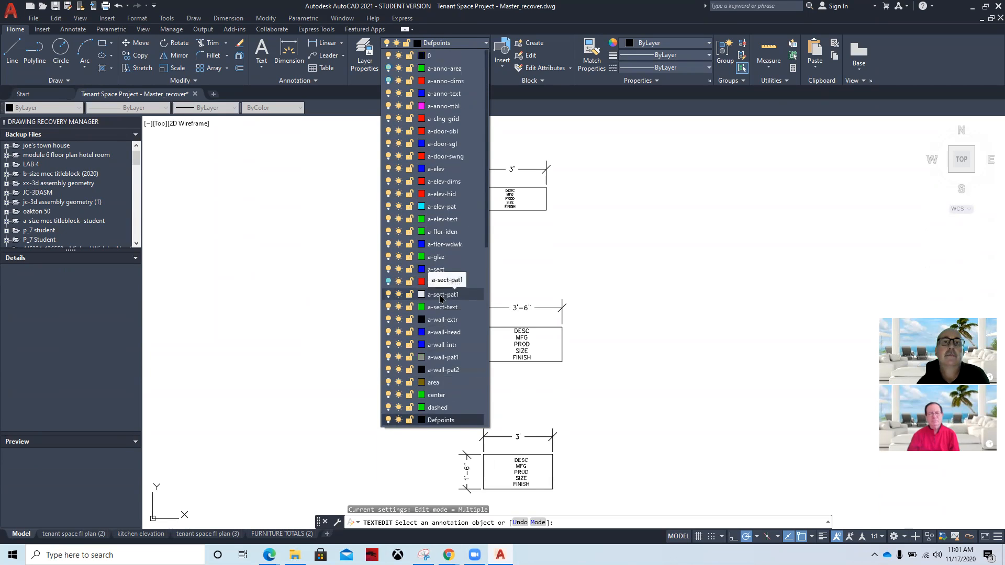
pyautogui.click(445, 94)
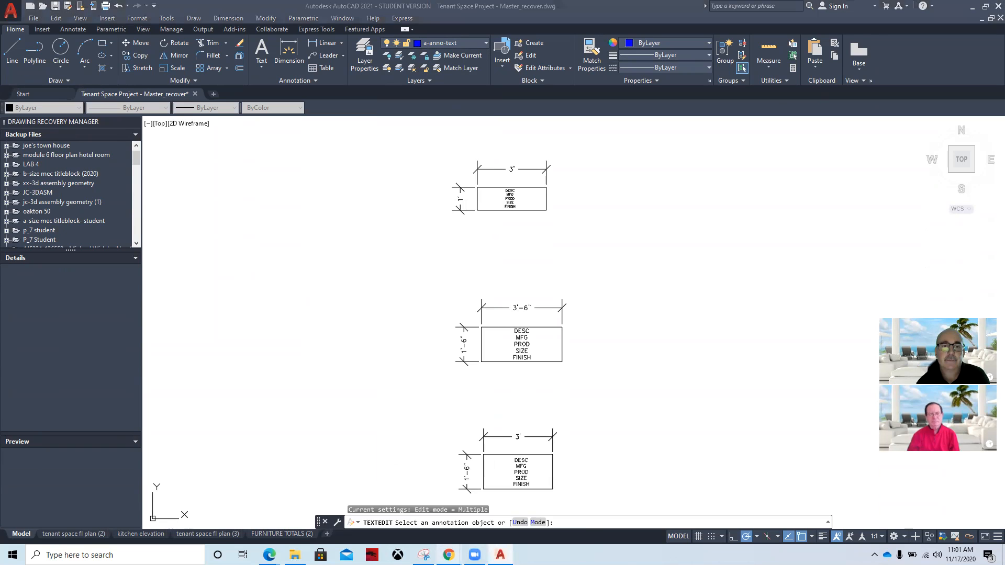
# Step: Switch to the textbook PDF in Chrome and read Step 3's Create Layout wizard settings for the Furniture Totals layout
pyautogui.moveTo(448, 555)
pyautogui.click(460, 518)
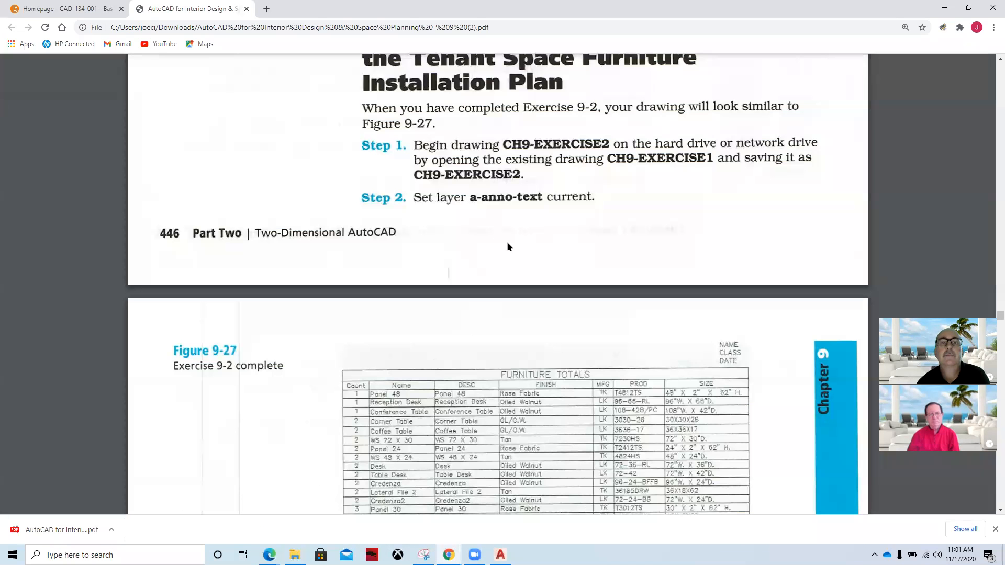
pyautogui.scroll(-4, 507, 246)
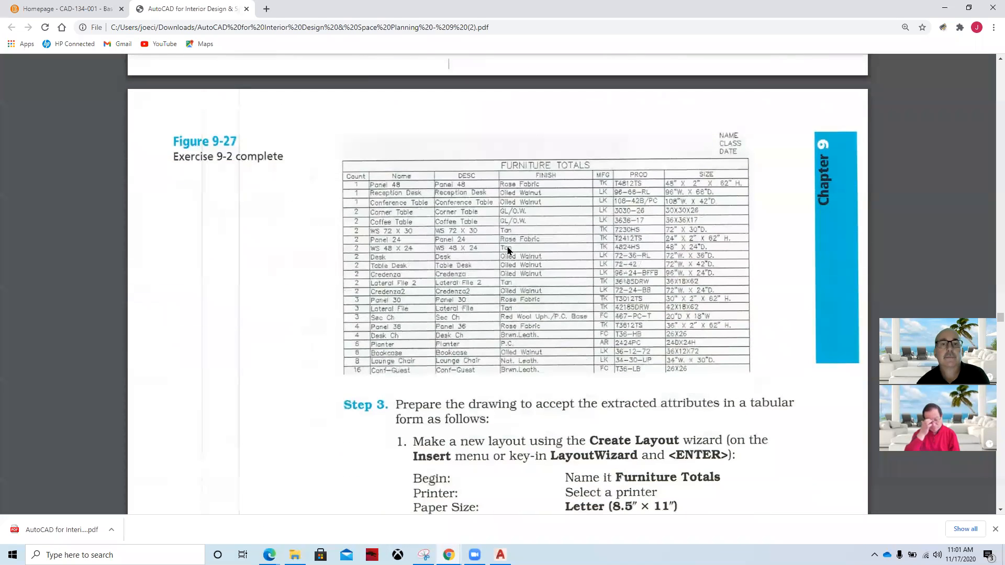
pyautogui.scroll(-2, 505, 255)
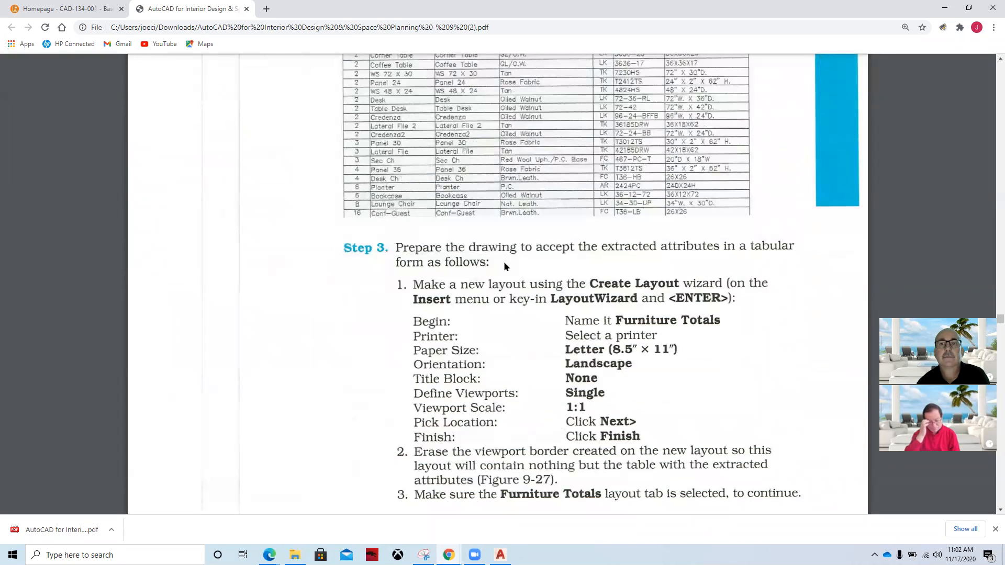
pyautogui.scroll(-2, 511, 292)
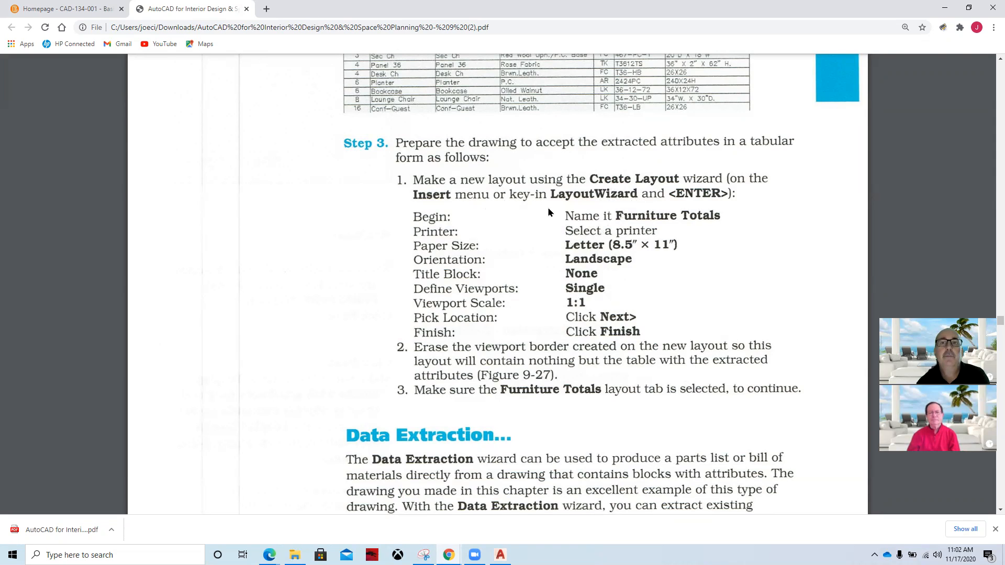
pyautogui.scroll(-2, 549, 221)
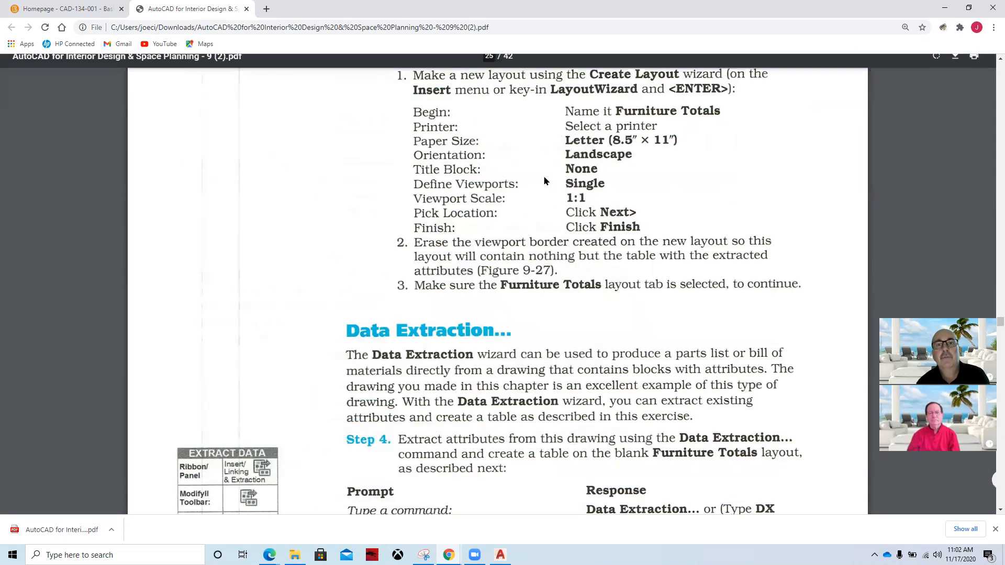
pyautogui.scroll(2, 476, 278)
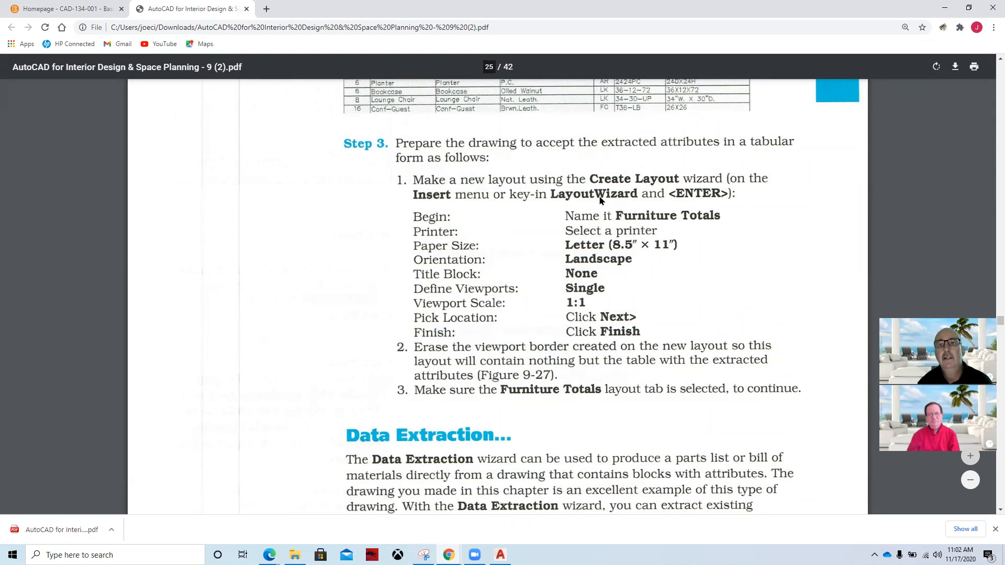
pyautogui.click(500, 555)
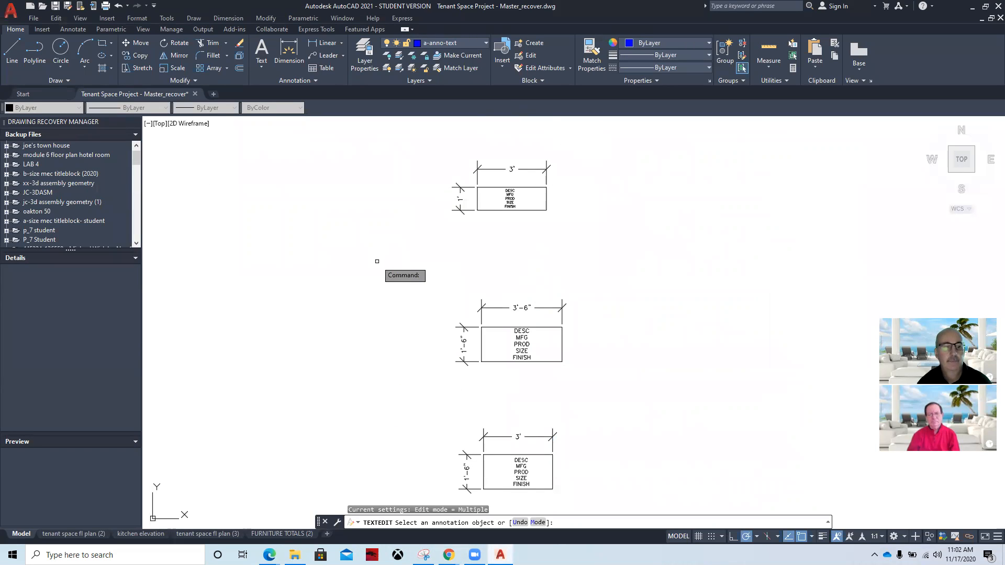
pyautogui.press('Escape')
pyautogui.write('lay')
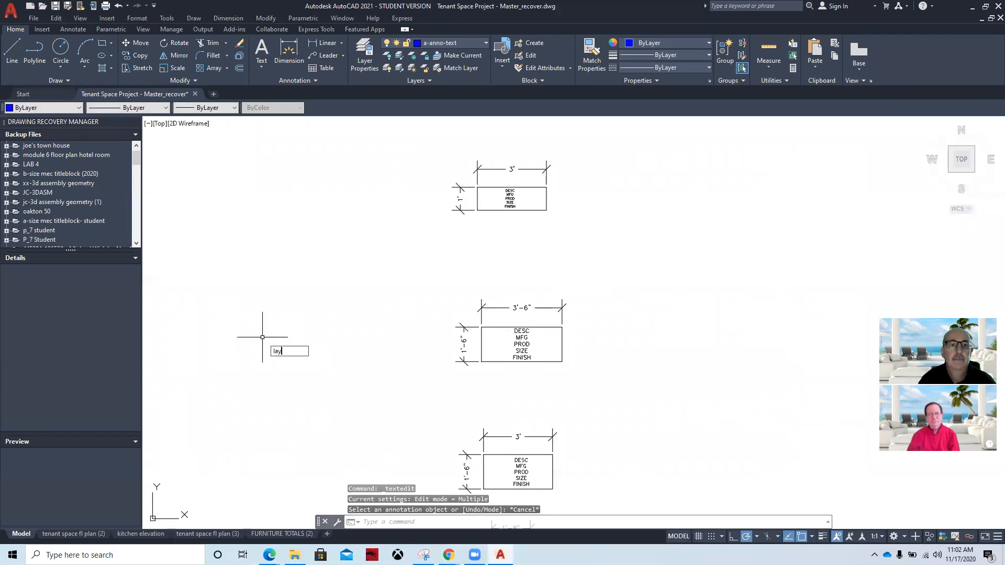
pyautogui.write('outw')
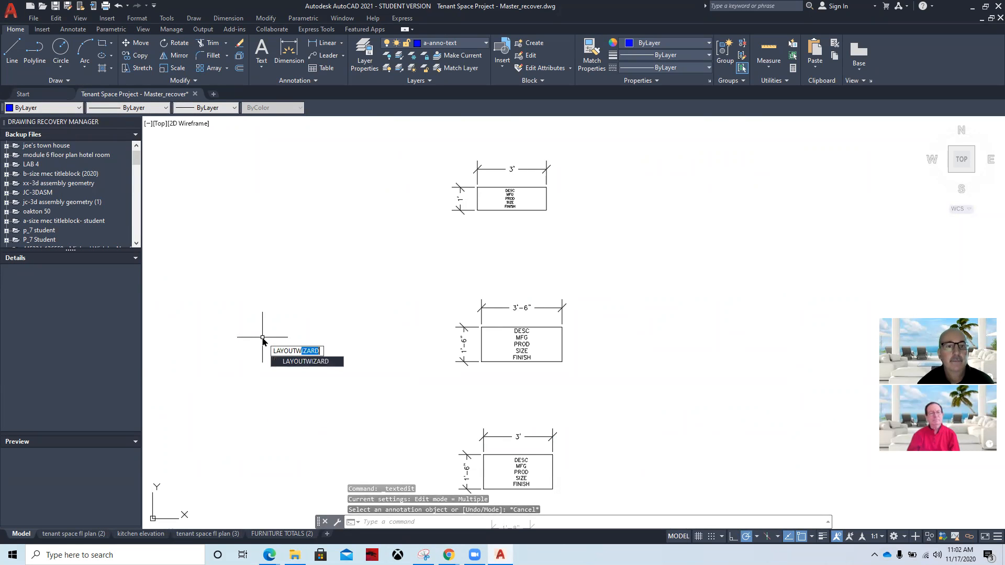
pyautogui.click(316, 361)
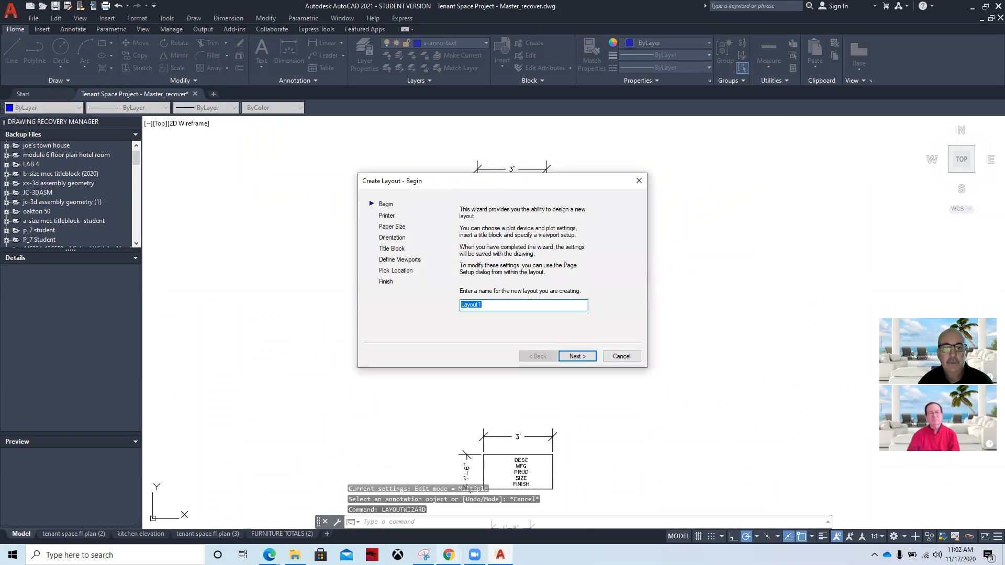
# Step: Switch to the textbook PDF in Chrome and snap its window to the right half of the desktop
pyautogui.moveTo(449, 555)
pyautogui.click(484, 513)
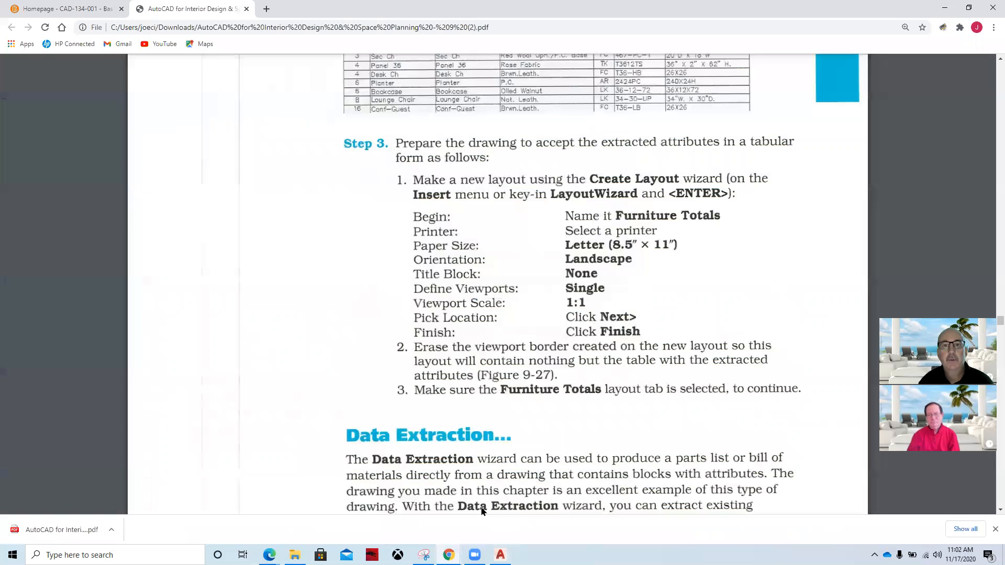
pyautogui.click(967, 9)
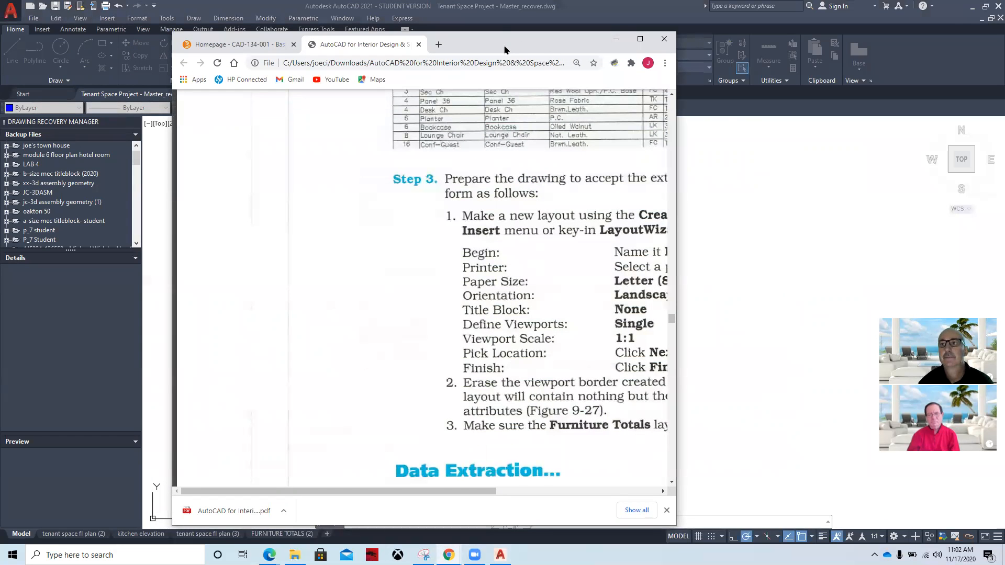
pyautogui.press('super+Right')
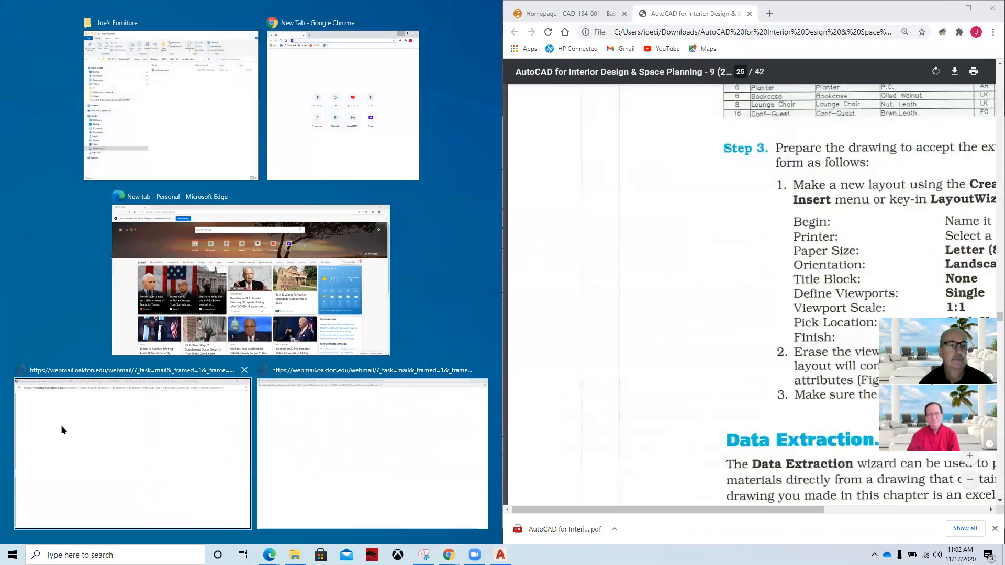
# Step: Return to AutoCAD, cancel the layout wizard, and tile the AutoCAD window in the left half of the desktop beside the fully readable instructions
pyautogui.moveTo(500, 555)
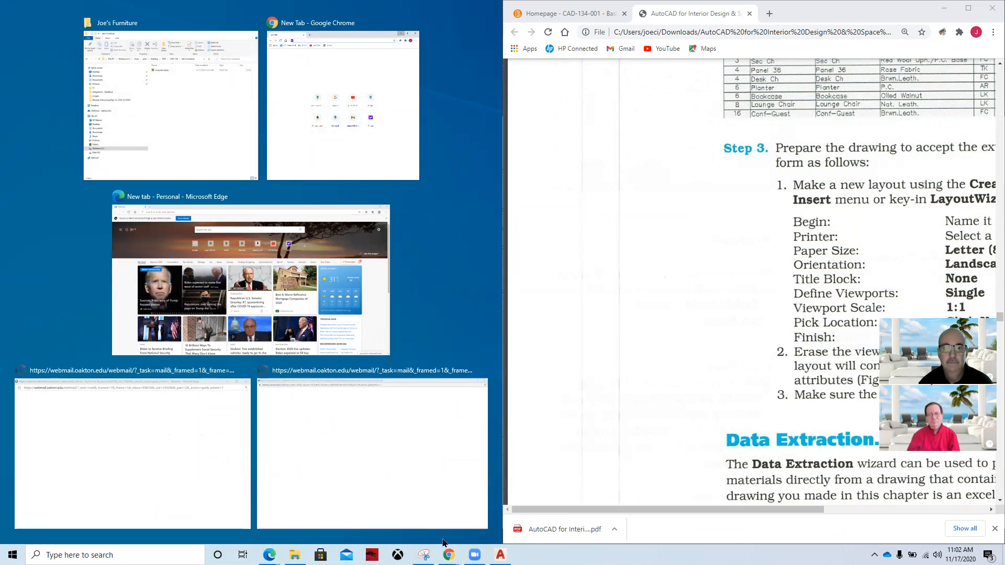
pyautogui.click(500, 554)
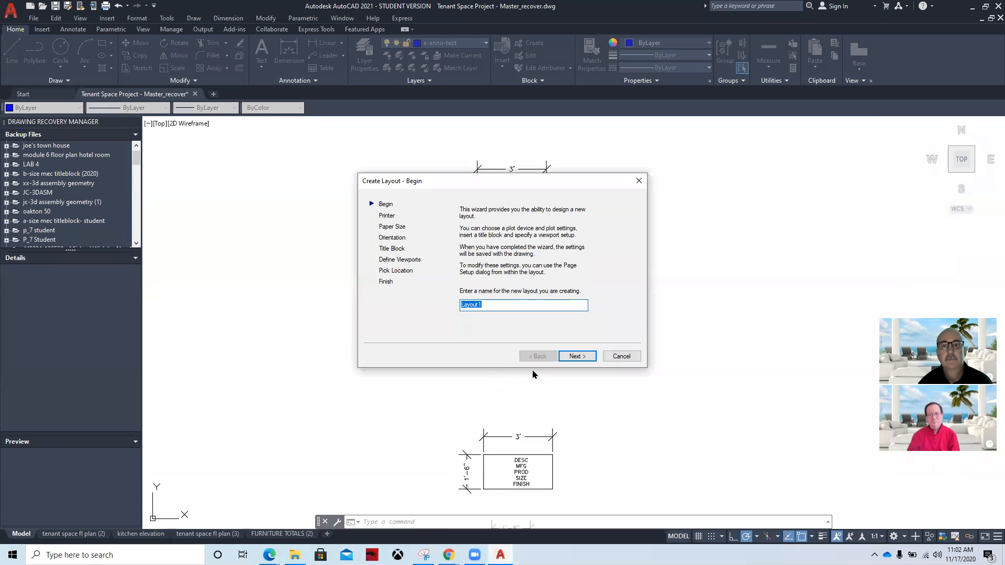
pyautogui.click(634, 356)
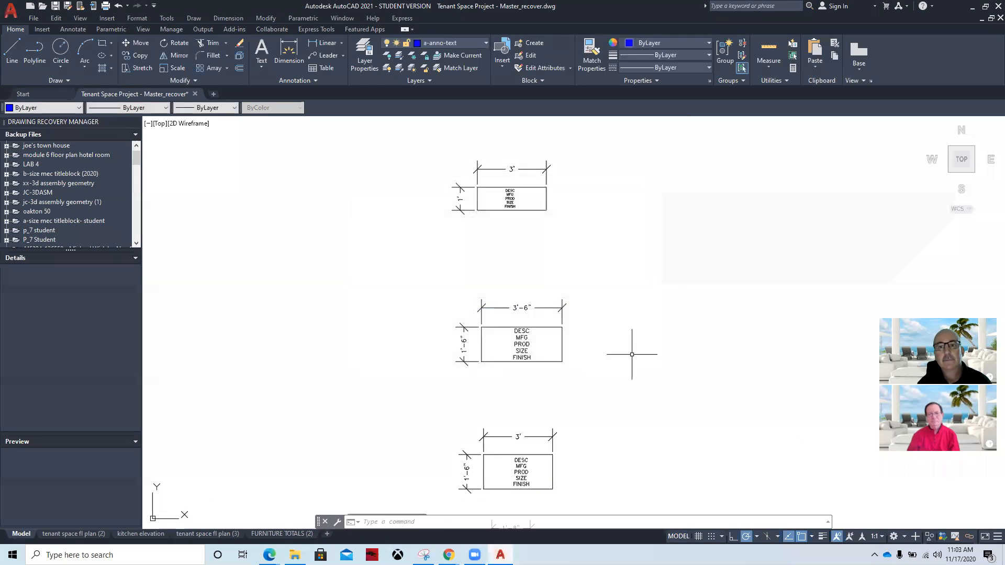
pyautogui.click(985, 7)
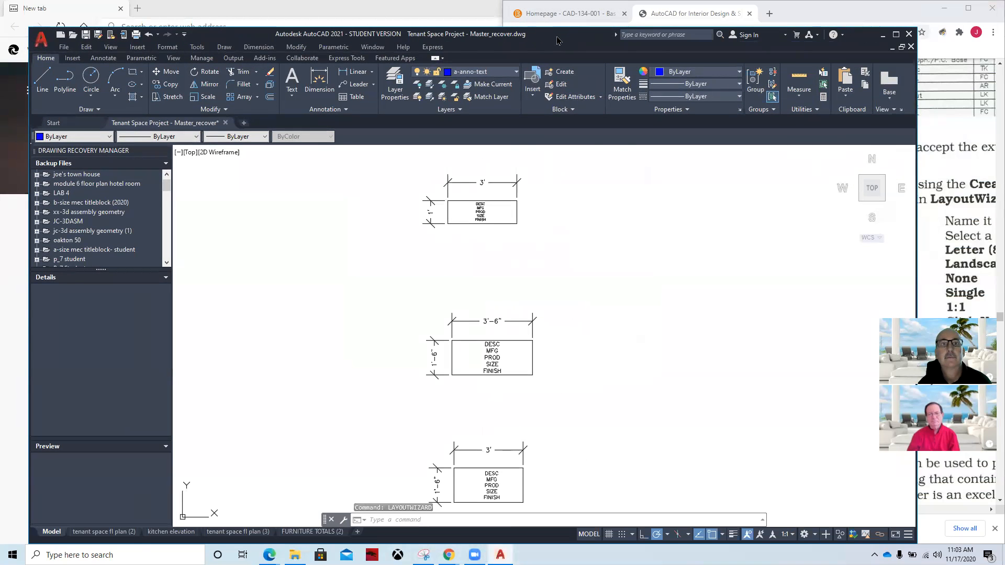
pyautogui.moveTo(557, 41); pyautogui.dragTo(1, 157)
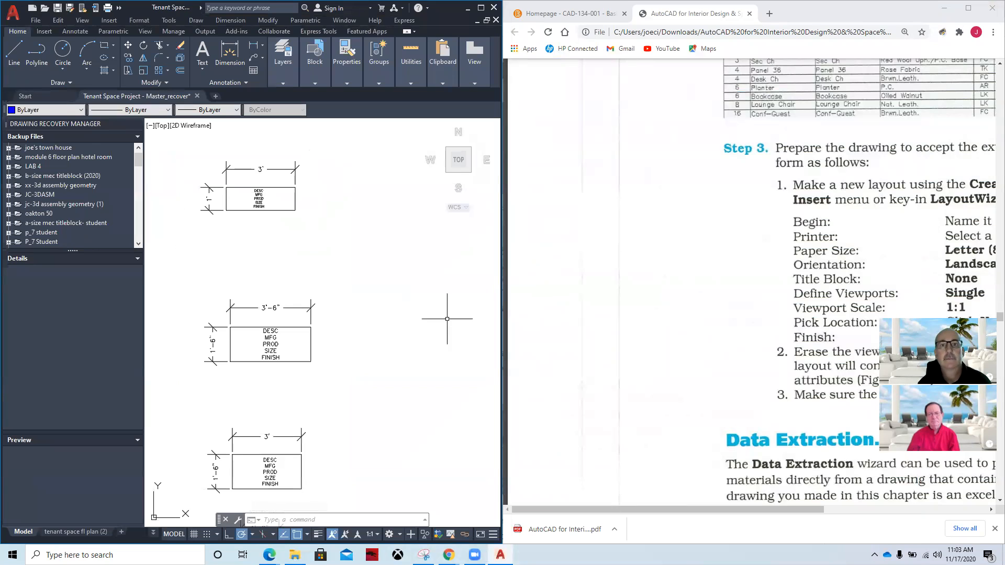
pyautogui.moveTo(712, 514); pyautogui.dragTo(823, 517)
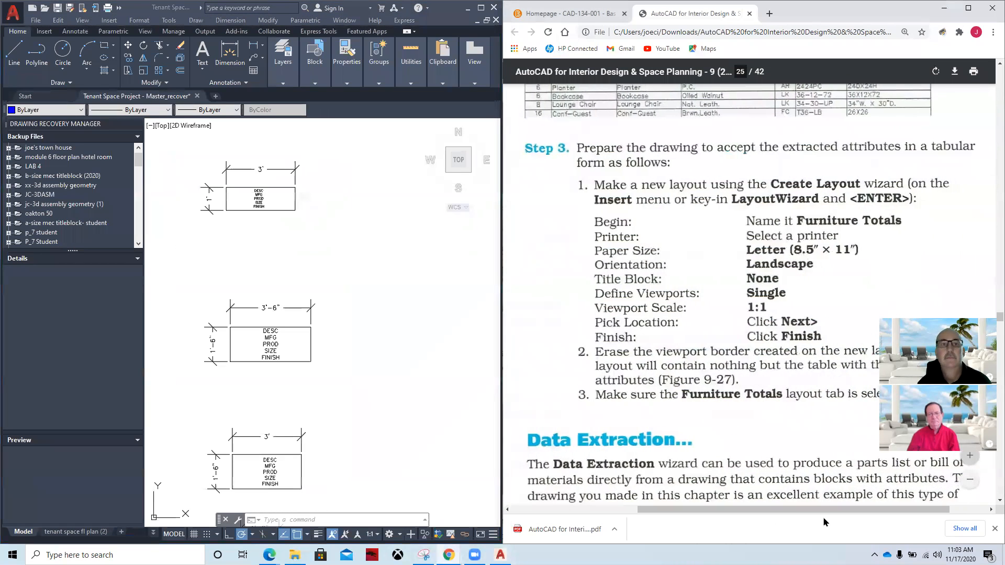
# Step: Start the LAYOUTWIZARD command, name the new layout Furniture Totals 2, and assign the AutoCAD PDF (High Quality Print).pc3 plotter
pyautogui.click(351, 339)
pyautogui.write('la')
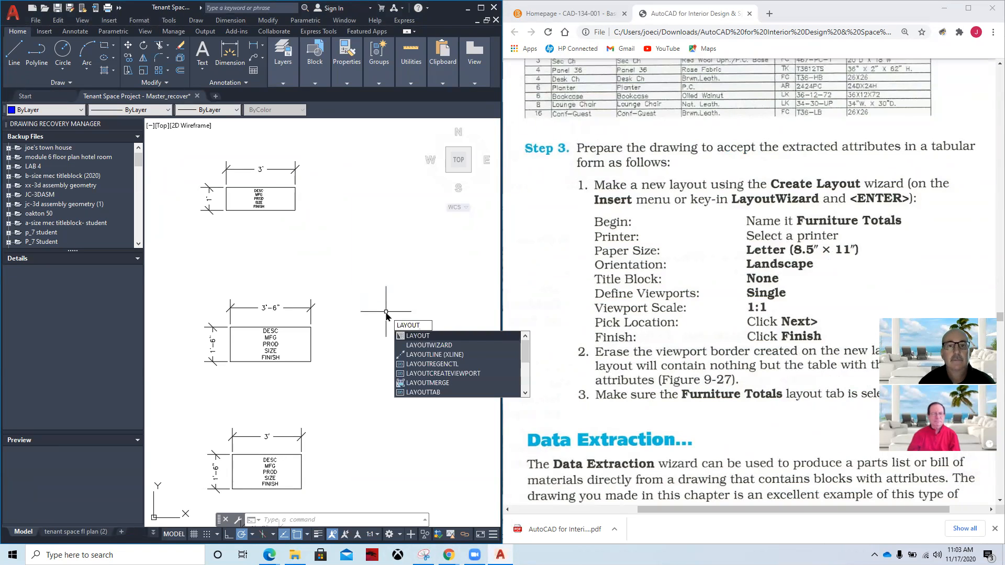
pyautogui.click(421, 346)
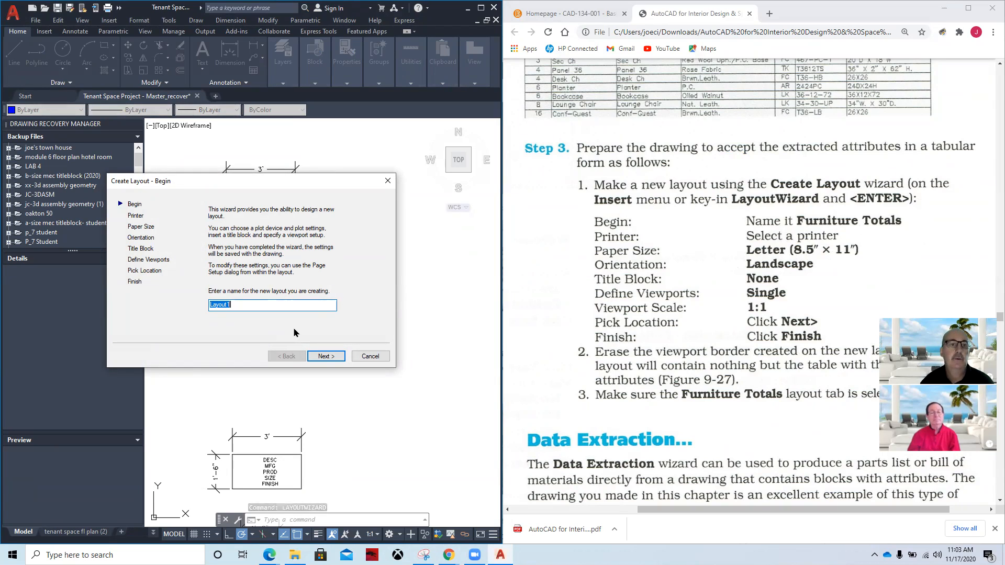
pyautogui.write('Furniture Totals 2')
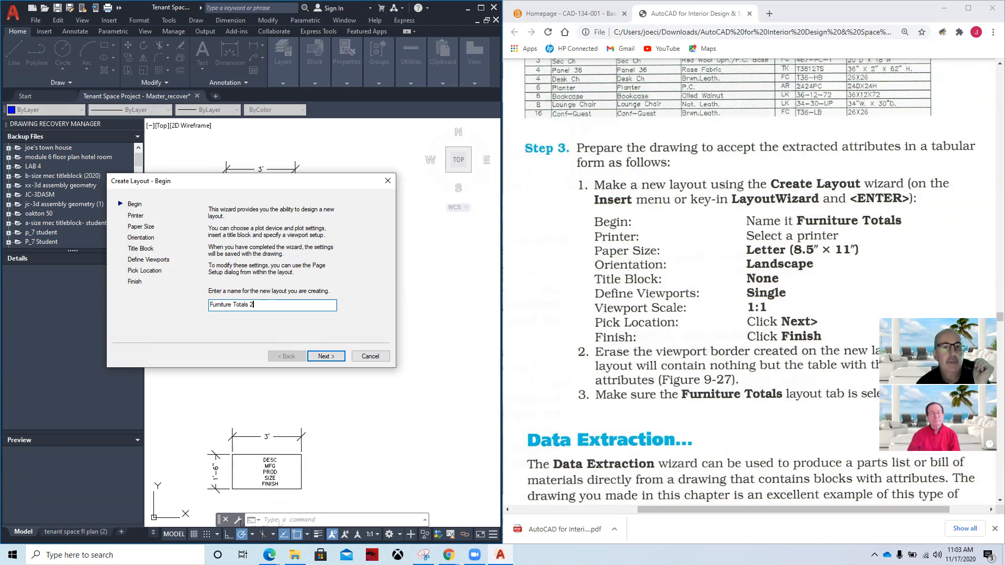
pyautogui.click(324, 357)
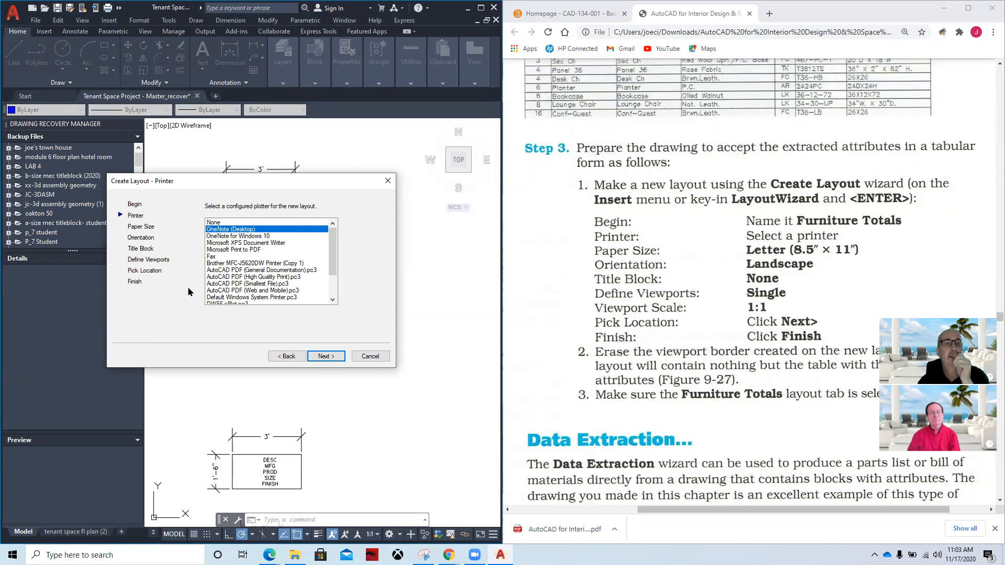
pyautogui.click(224, 278)
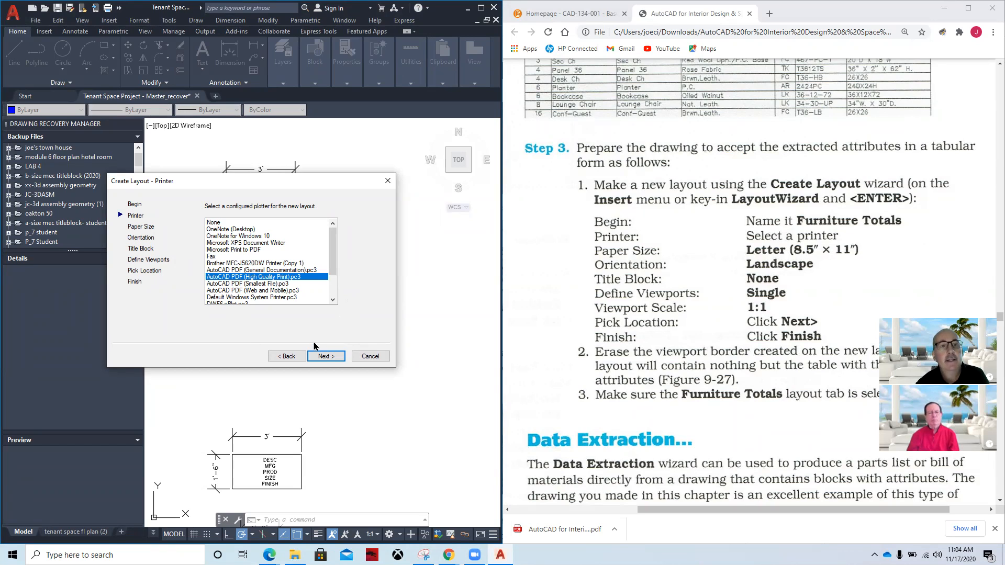
pyautogui.click(324, 357)
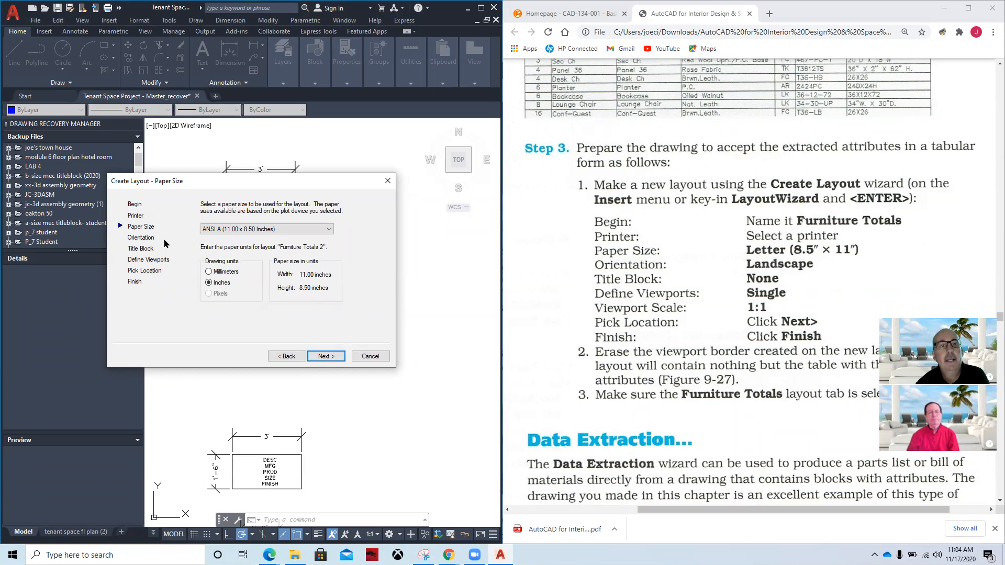
# Step: Look through the available paper sizes and choose ANSI A (11.00 x 8.50 Inches) for the layout
pyautogui.click(328, 229)
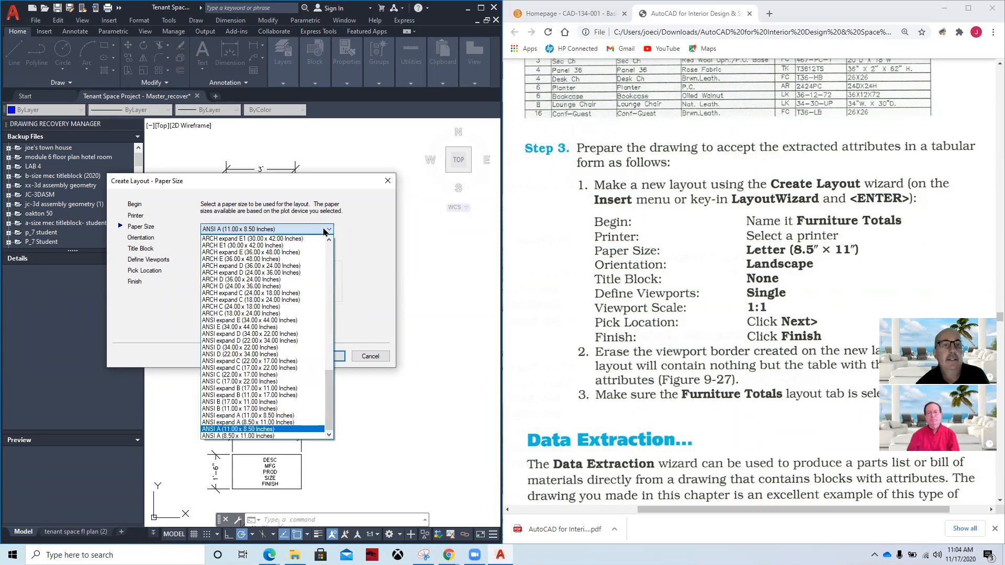
pyautogui.moveTo(328, 383); pyautogui.dragTo(338, 302)
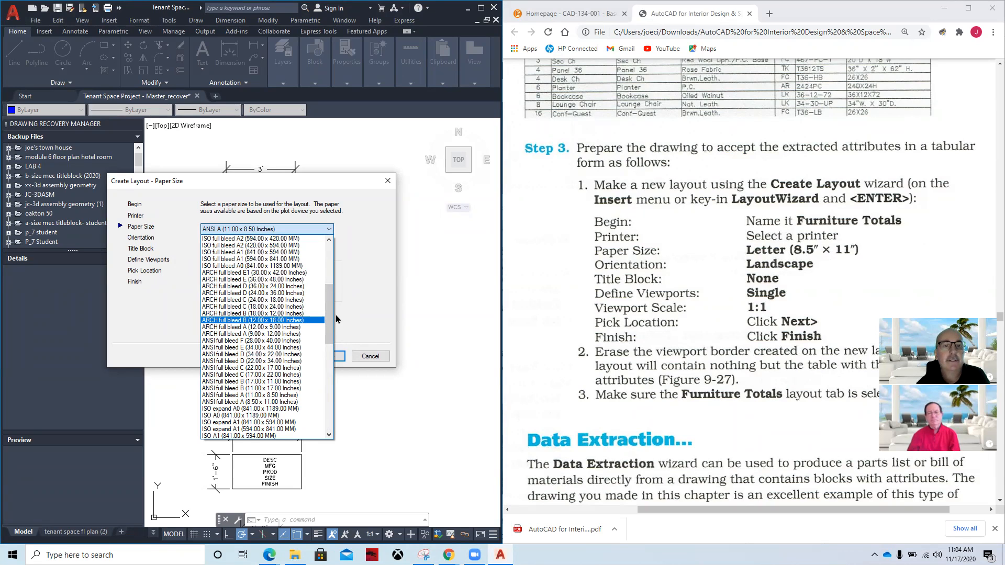
pyautogui.moveTo(330, 320); pyautogui.dragTo(327, 378)
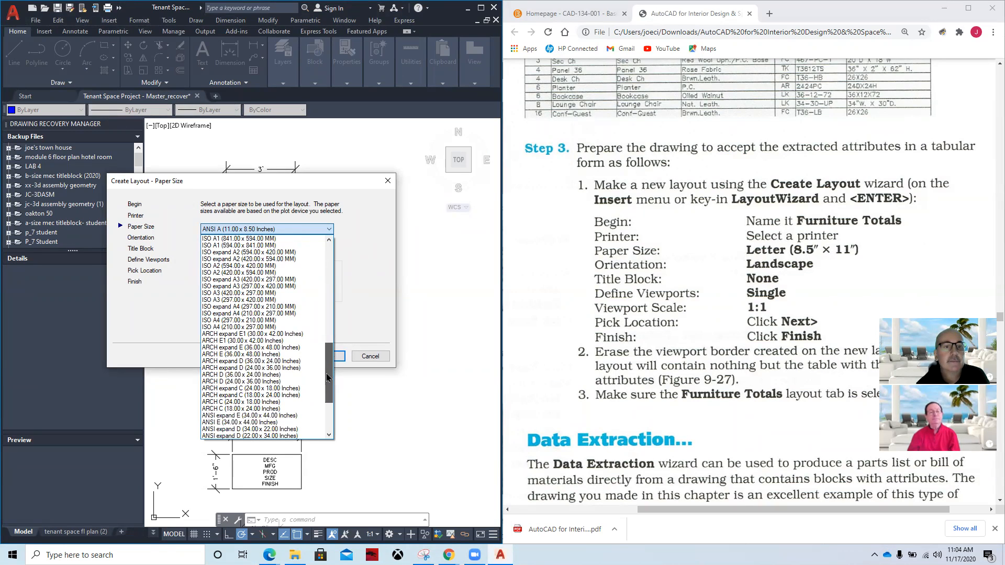
pyautogui.moveTo(327, 378); pyautogui.dragTo(334, 402)
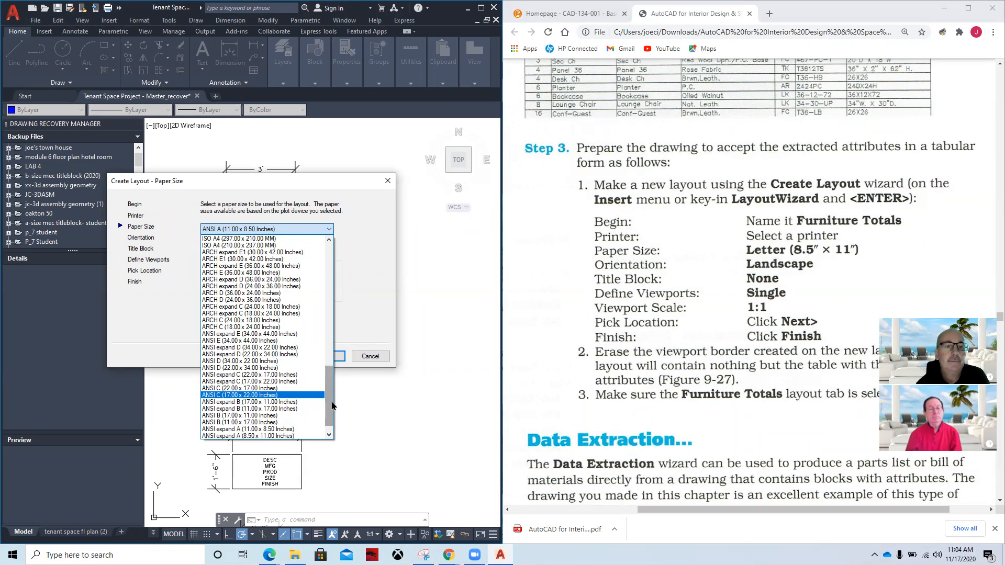
pyautogui.moveTo(332, 406)
pyautogui.mouseDown()
pyautogui.moveTo(321, 268)
pyautogui.moveTo(332, 402)
pyautogui.mouseUp()
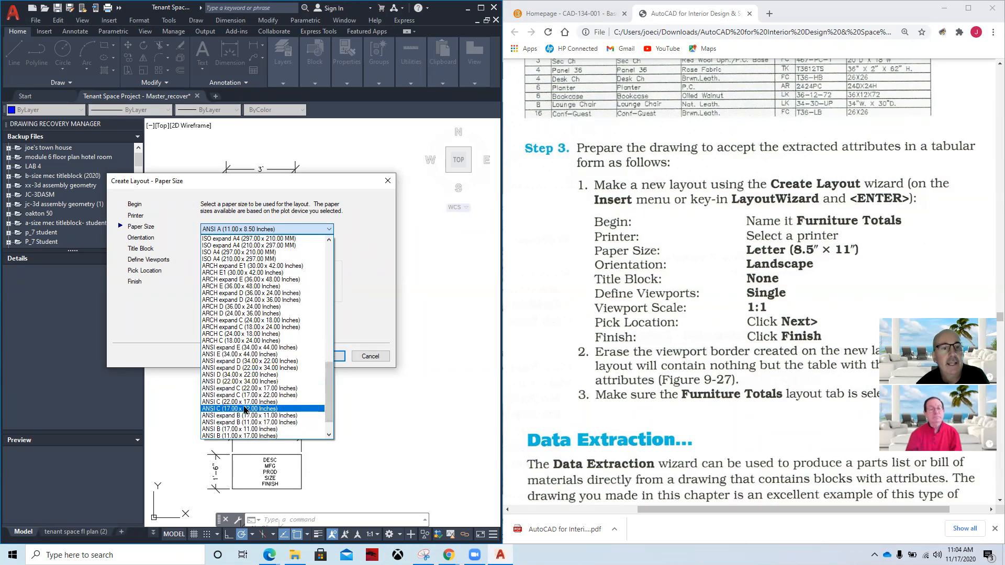
pyautogui.moveTo(328, 392); pyautogui.dragTo(331, 403)
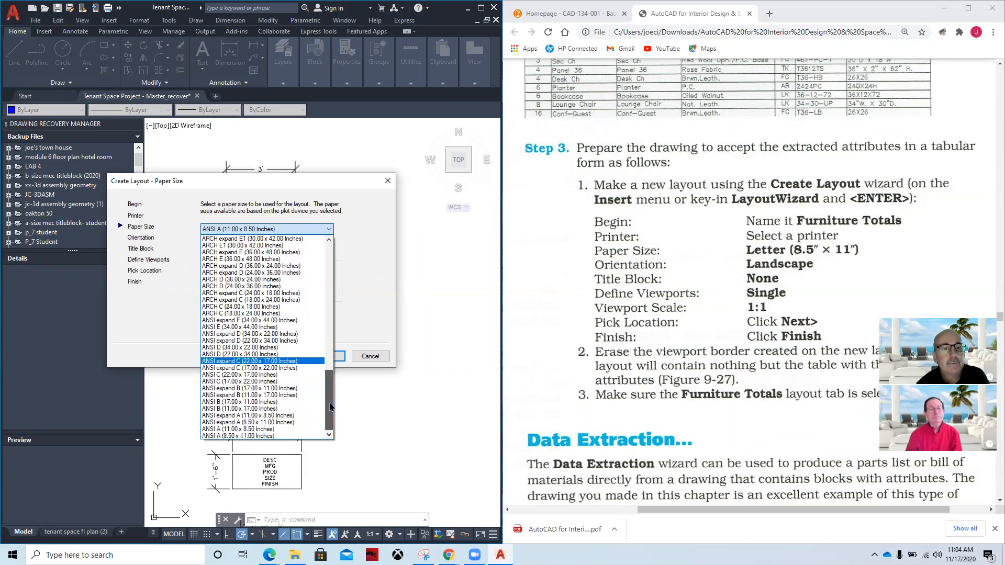
pyautogui.click(256, 429)
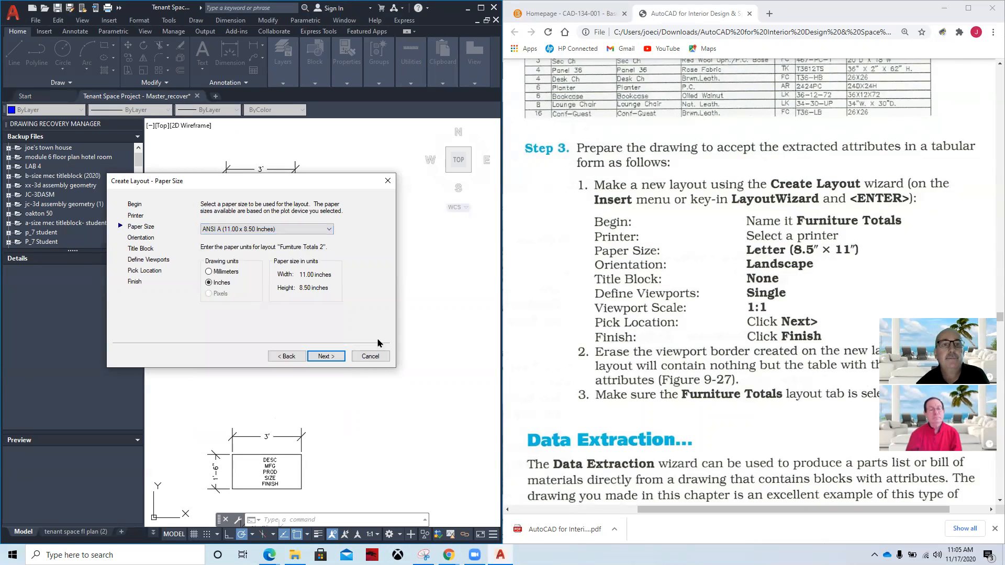
pyautogui.click(327, 356)
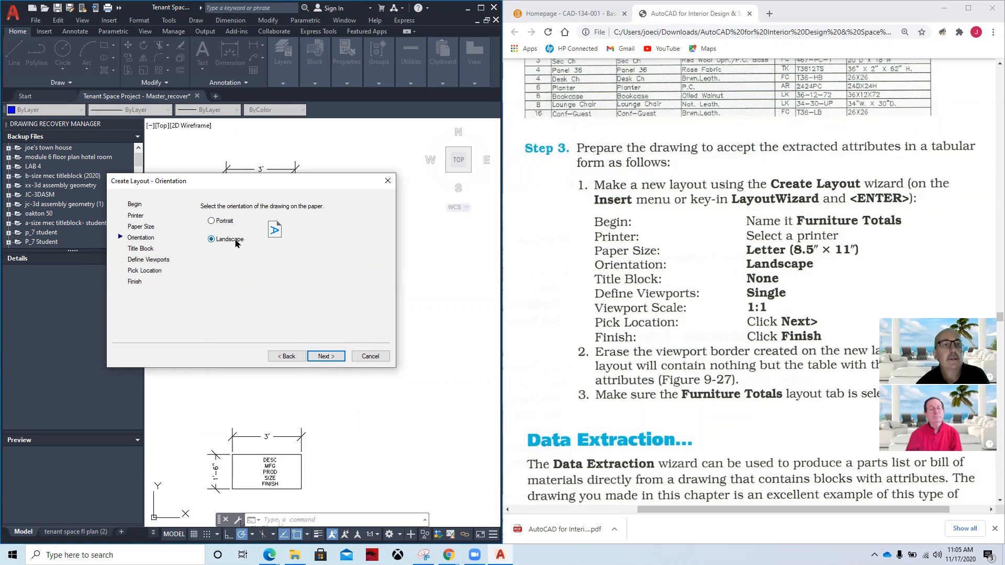
# Step: Keep the layout in Landscape orientation with title block None, rechecking the paper size setting along the way
pyautogui.click(322, 356)
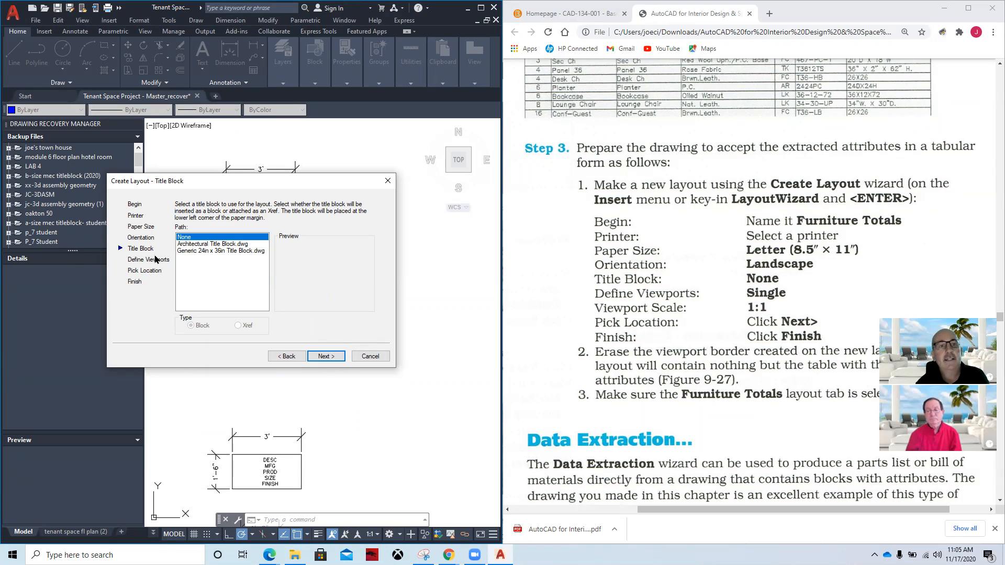
pyautogui.click(287, 357)
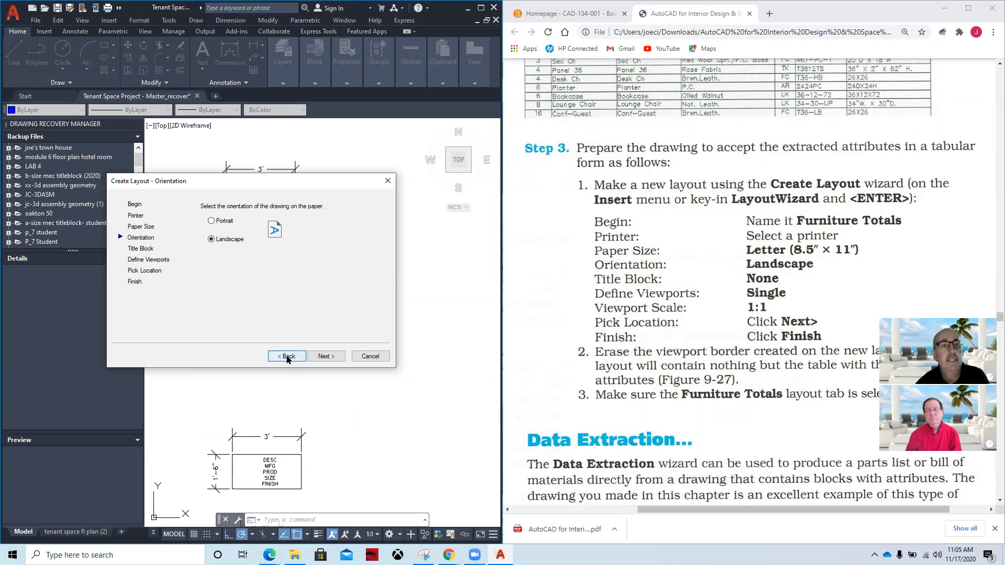
pyautogui.click(287, 357)
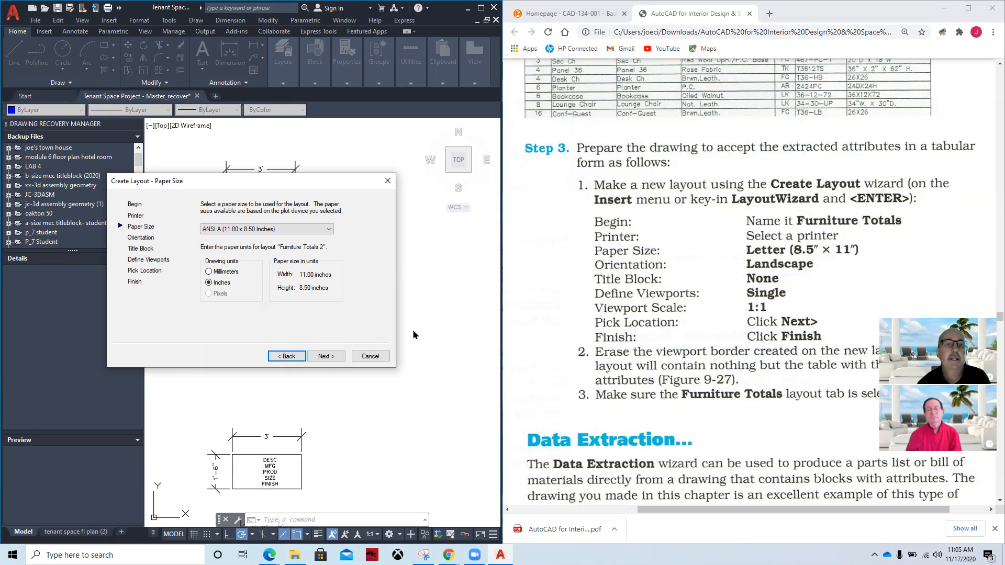
pyautogui.click(324, 357)
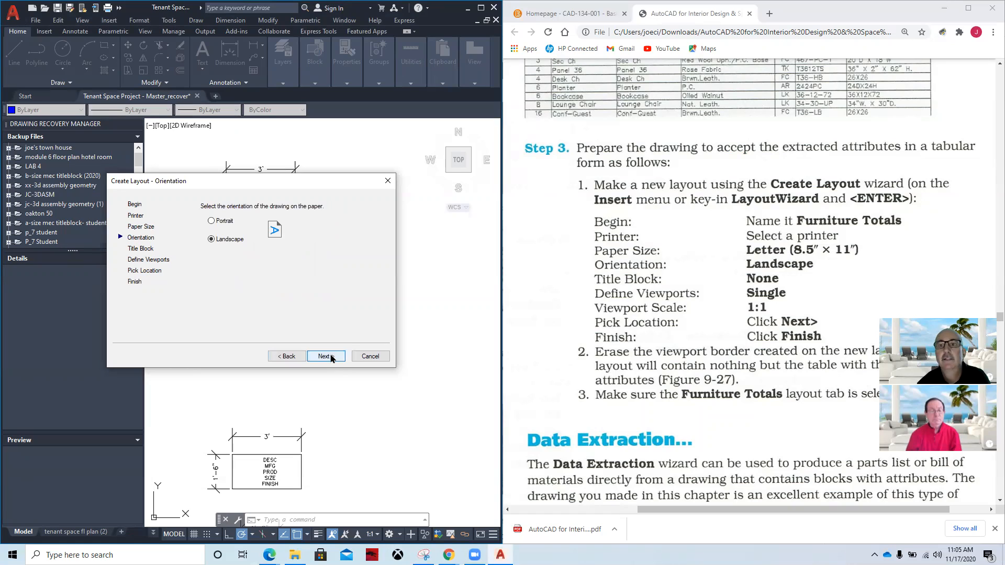
pyautogui.click(331, 358)
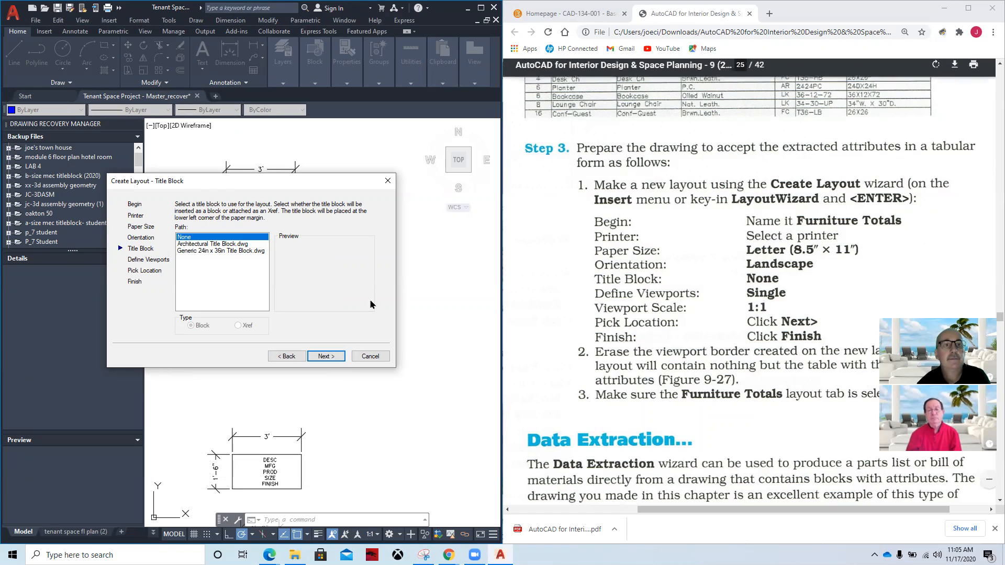
pyautogui.click(325, 355)
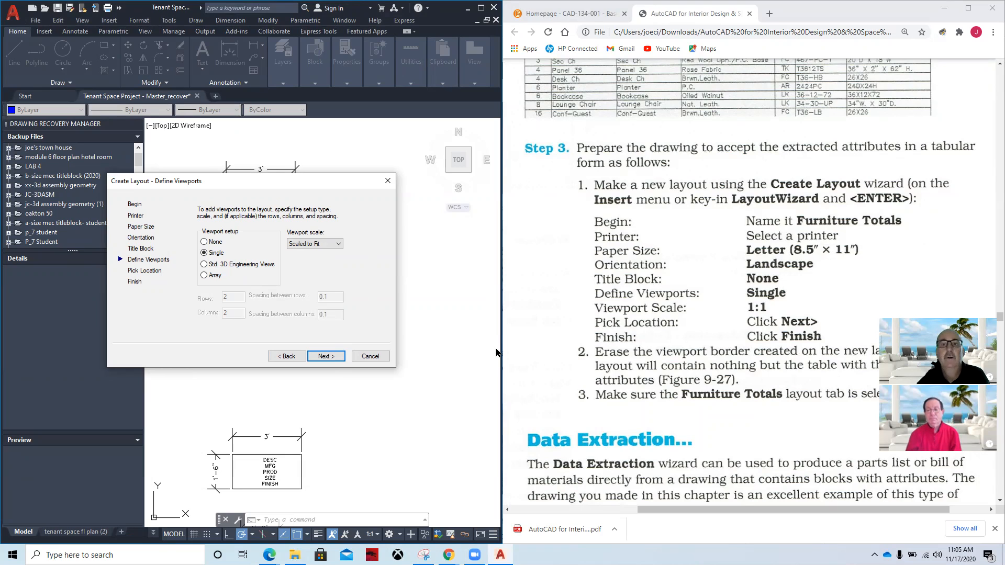
# Step: Define a single viewport for the layout with a viewport scale of 1:1
pyautogui.click(339, 245)
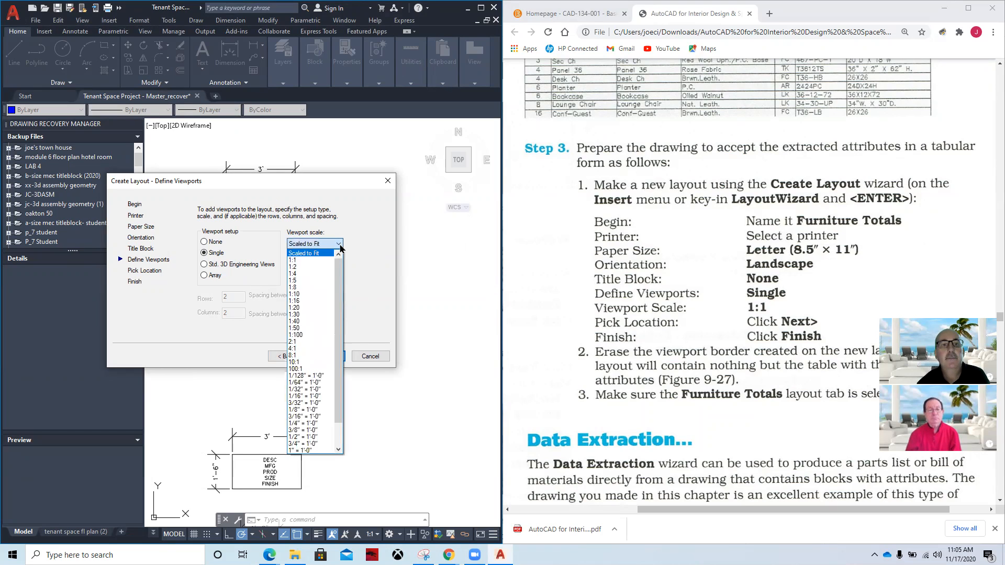
pyautogui.click(299, 260)
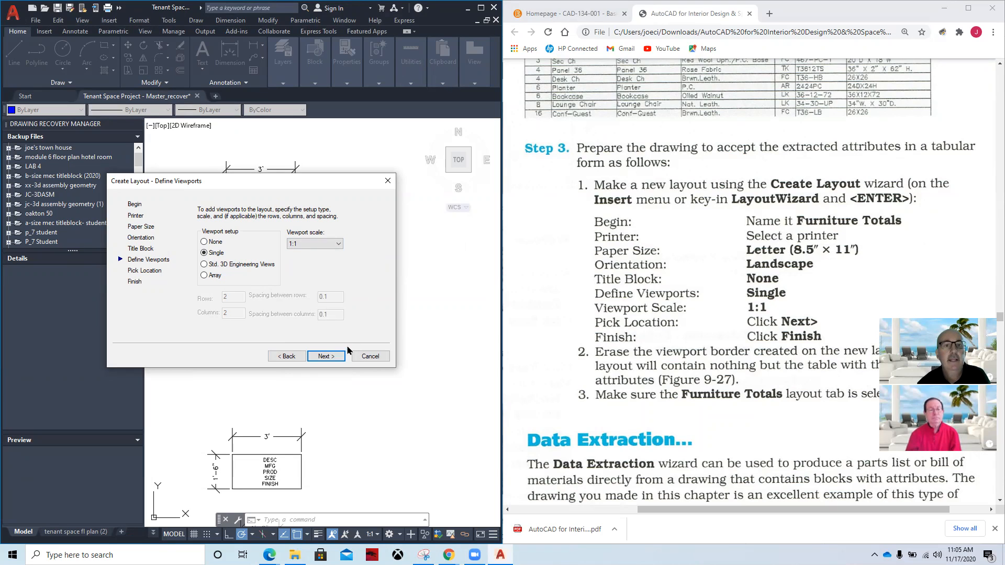
pyautogui.click(328, 358)
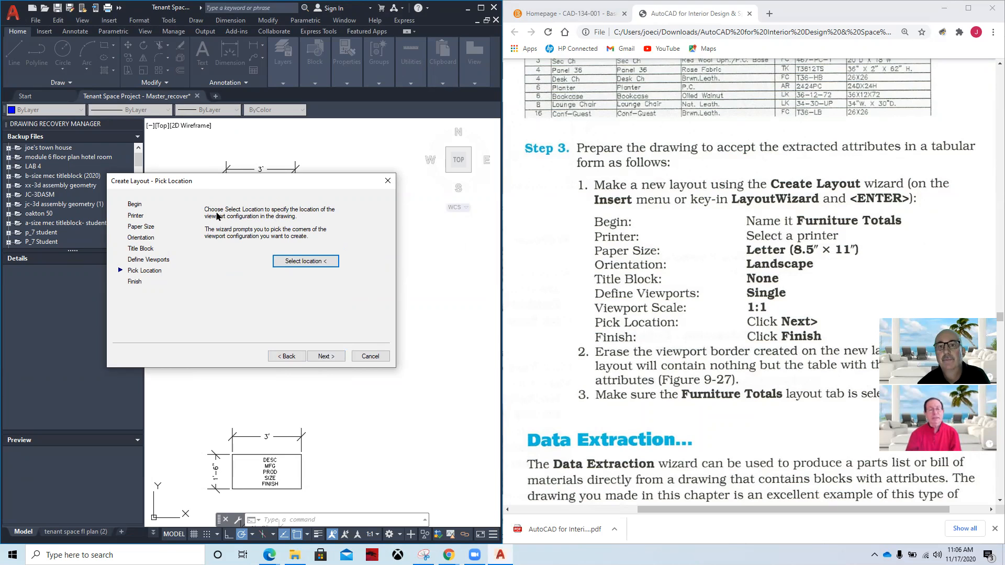
# Step: Place the viewport by two opposite corners just inside the sheet's printable margin and finish creating the layout
pyautogui.click(306, 261)
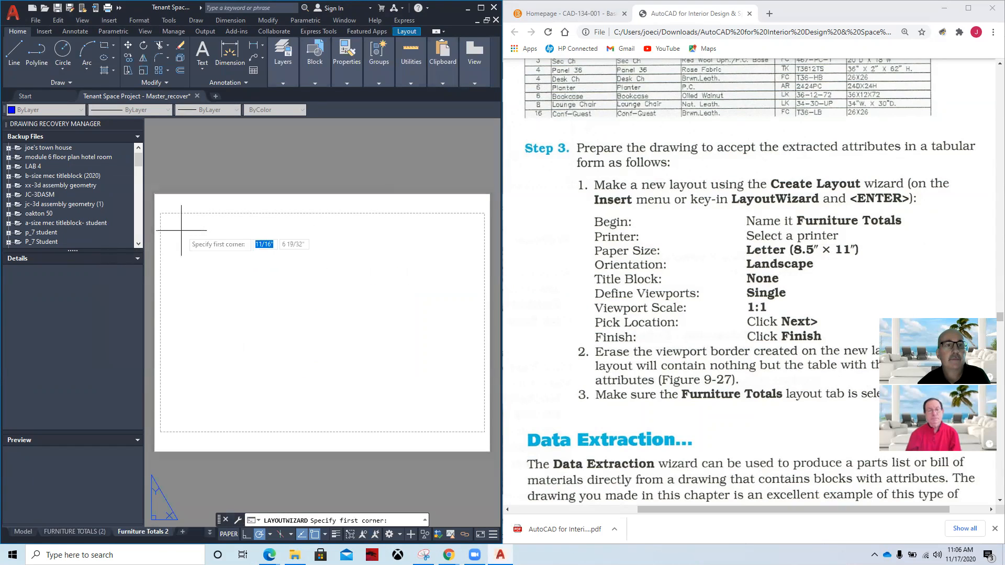
pyautogui.click(167, 224)
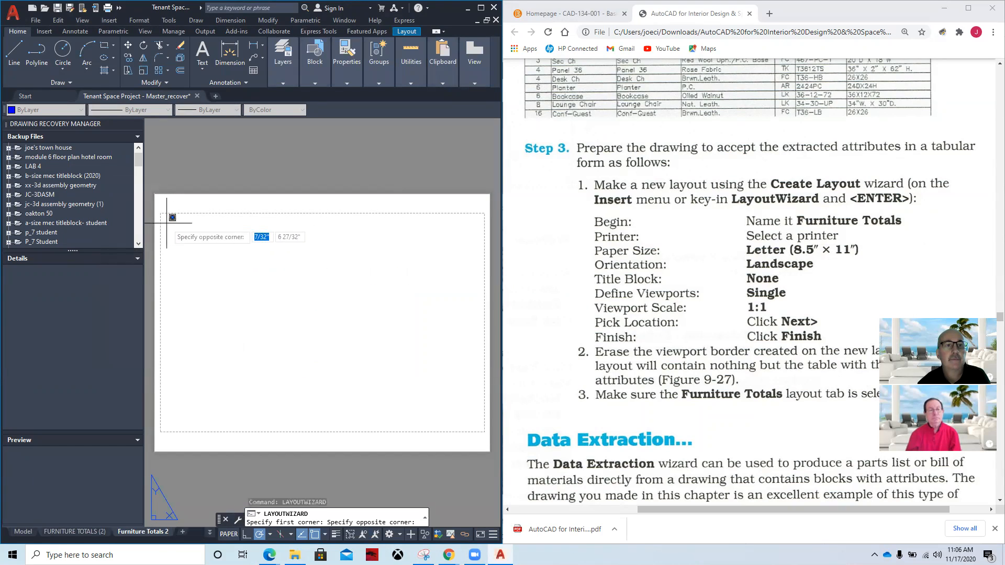
pyautogui.click(480, 427)
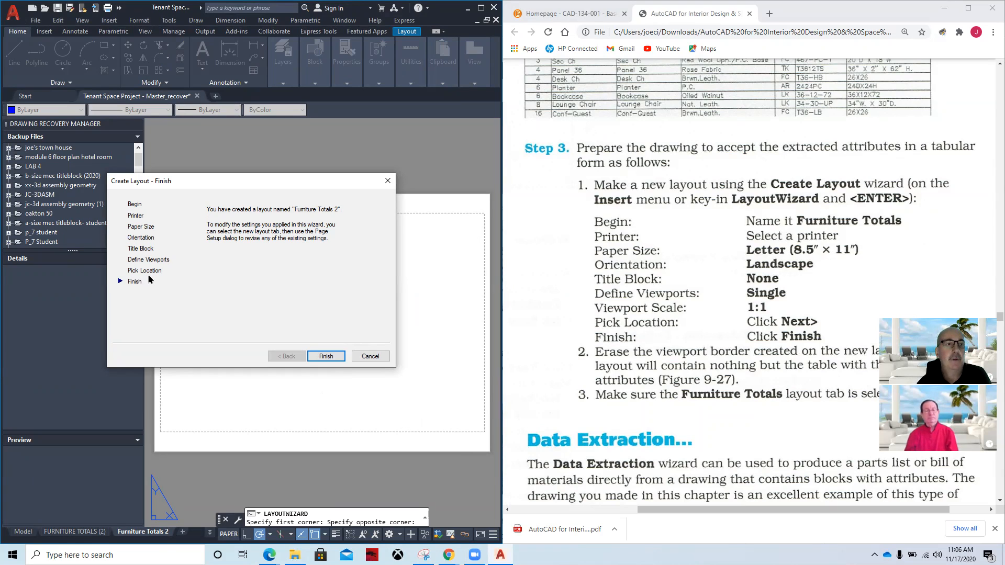
pyautogui.click(333, 357)
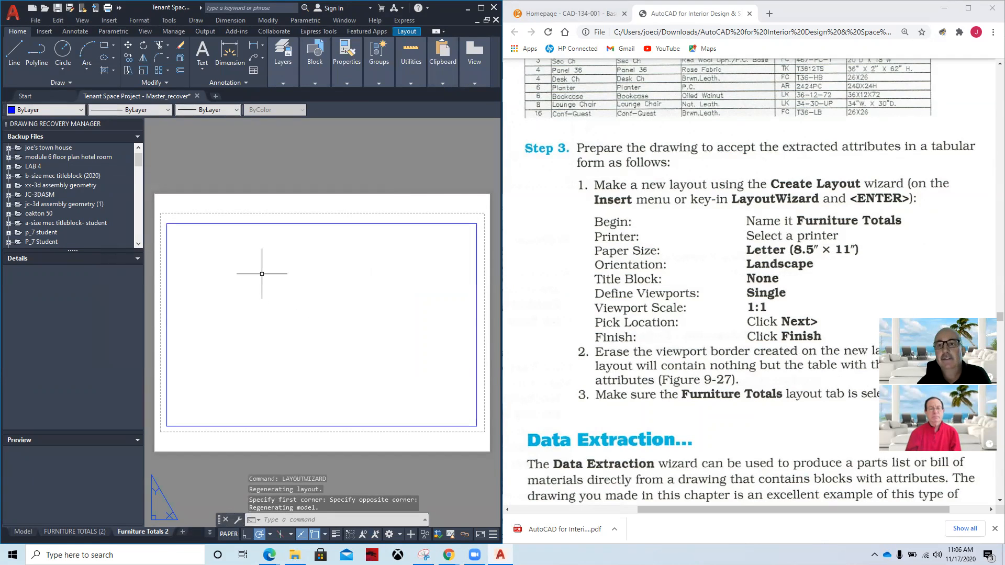
# Step: Read on to Step 4 of the textbook, and stretch the viewport's upper-right corner slightly up toward the printable margin
pyautogui.scroll(-3, 647, 325)
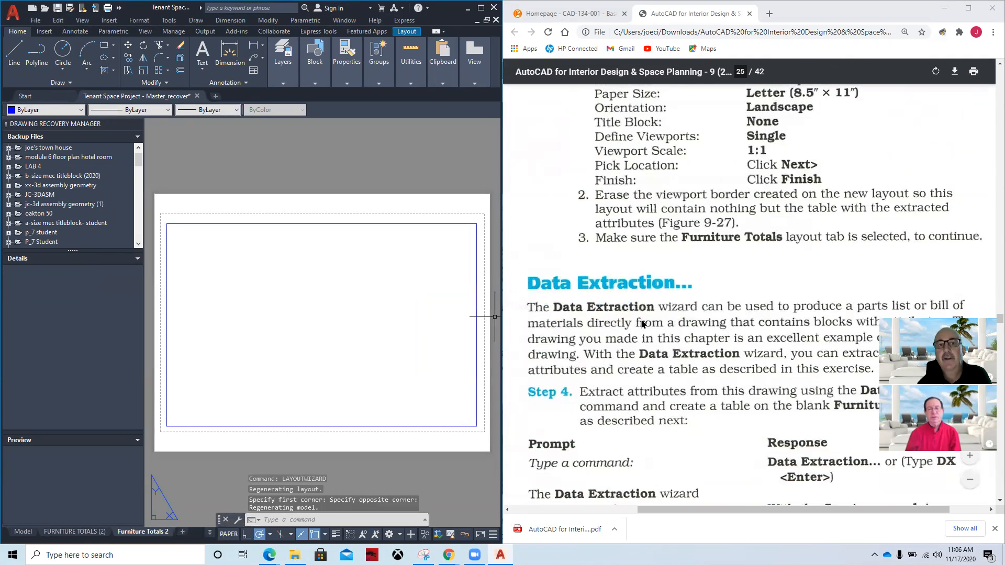
pyautogui.scroll(-2, 643, 324)
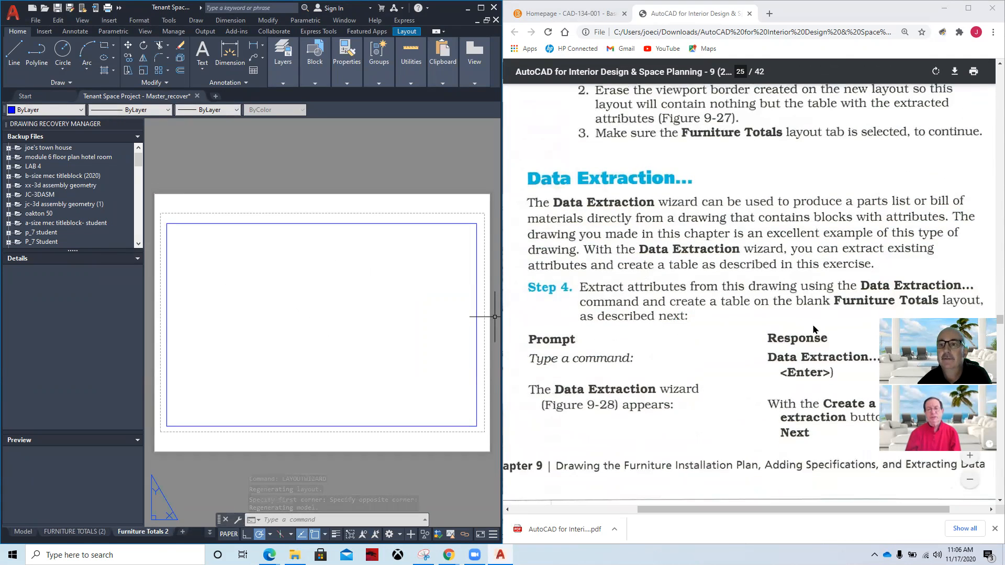
pyautogui.scroll(-3, 814, 329)
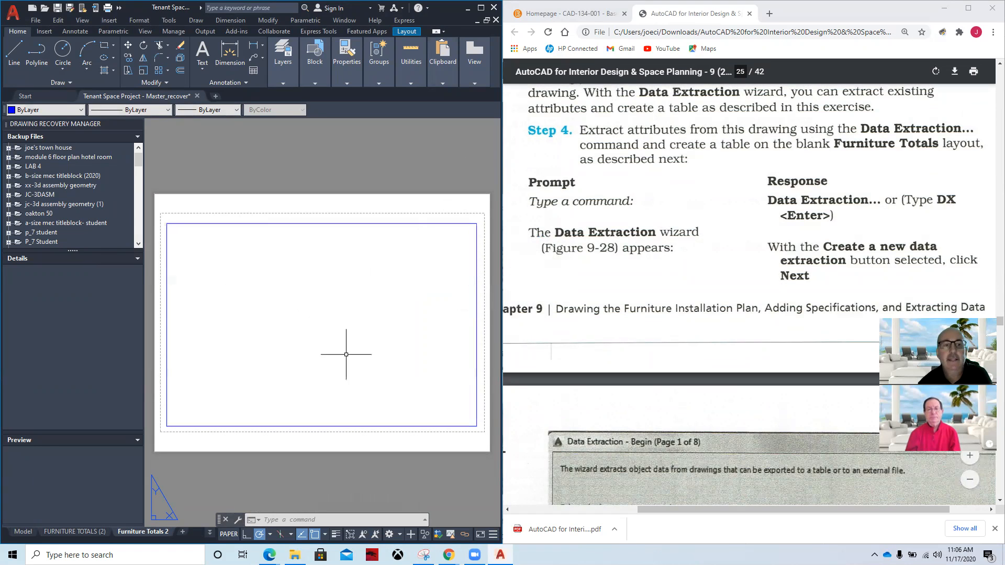
pyautogui.click(478, 221)
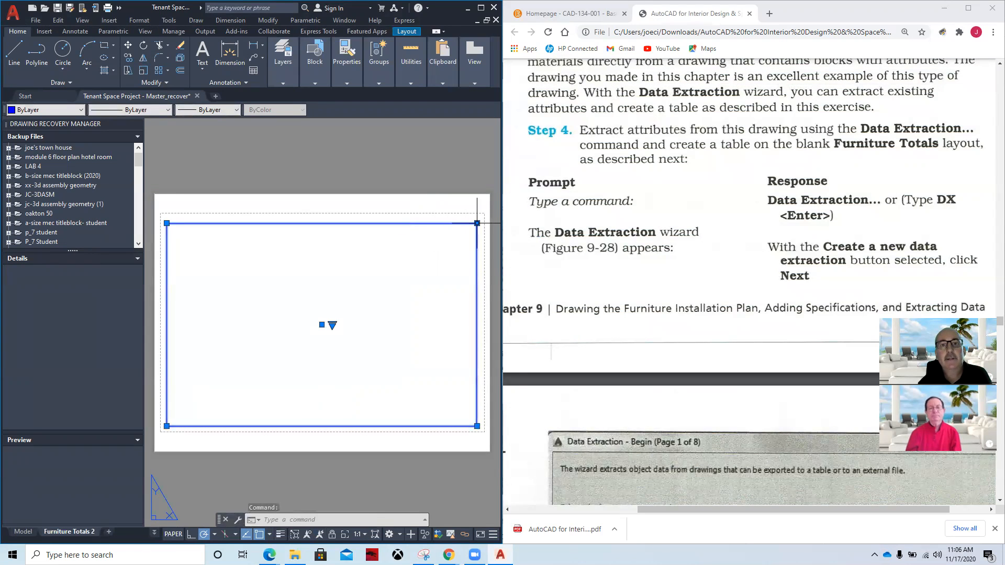
pyautogui.click(477, 223)
pyautogui.click(476, 216)
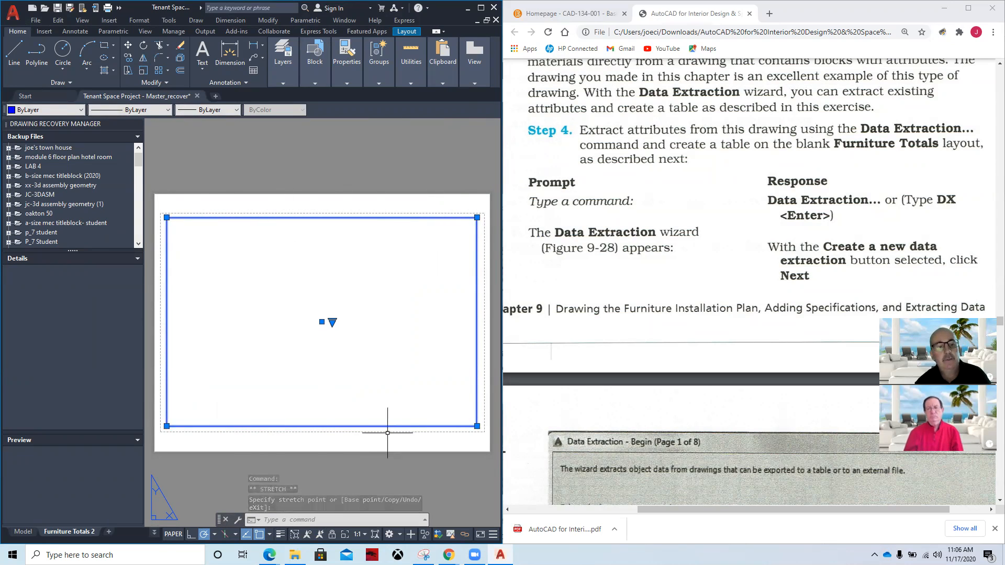
pyautogui.press('Escape')
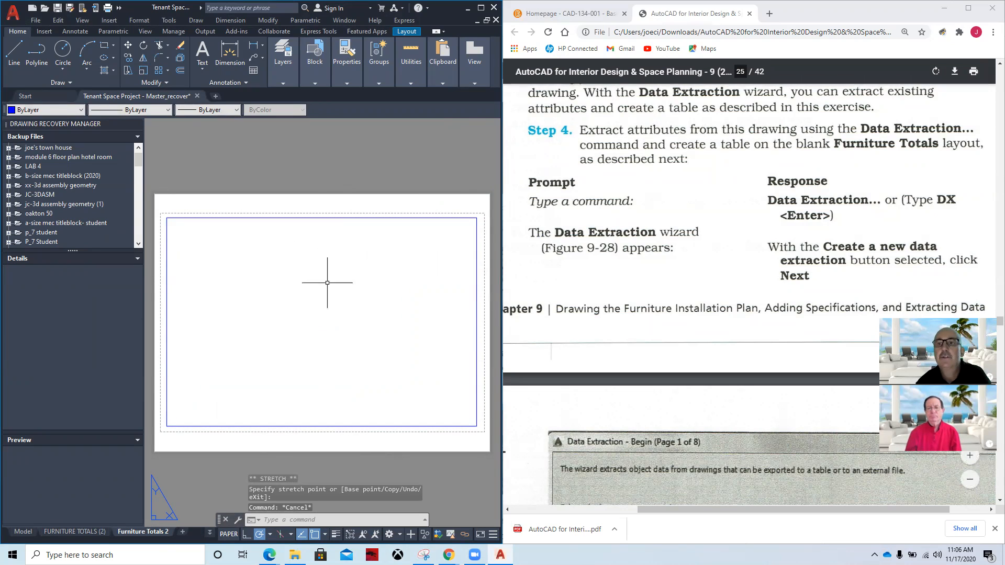
# Step: Review the instruction about the viewport border and activate model space inside the layout's viewport
pyautogui.scroll(3, 770, 178)
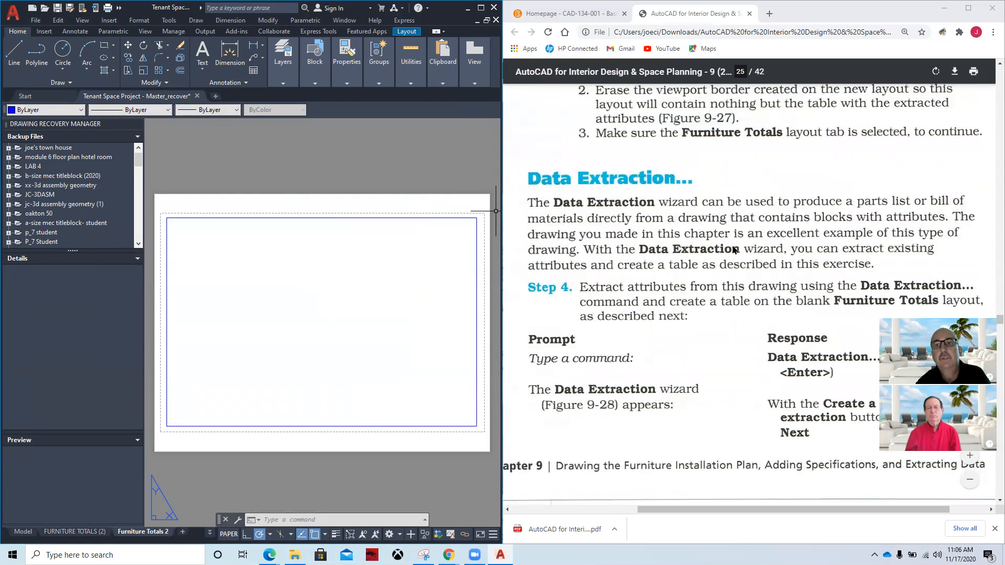
pyautogui.click(336, 281)
pyautogui.doubleClick(329, 286)
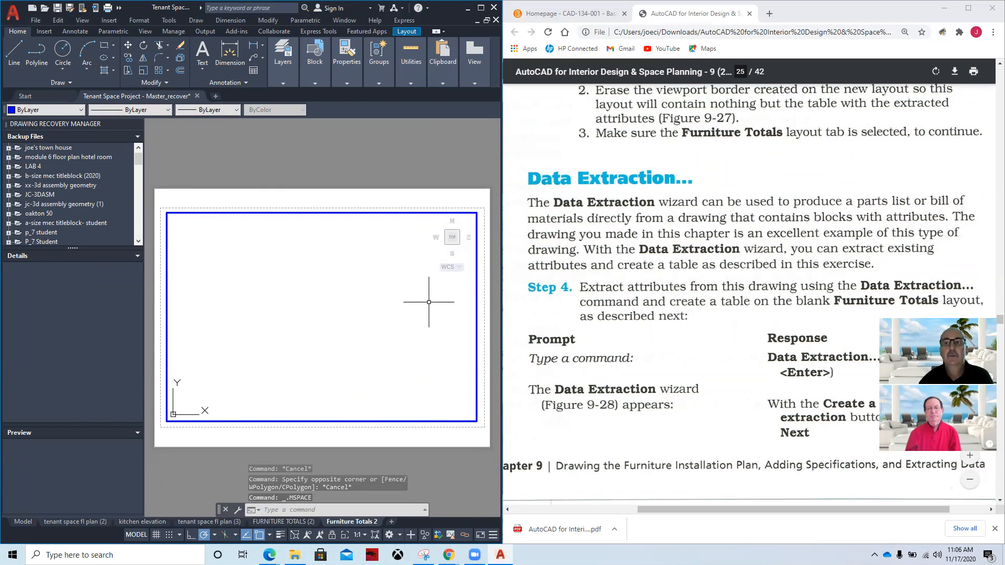
# Step: Read the Step 4 instructions and start the Data Extraction wizard with the DX command
pyautogui.scroll(-2, 677, 320)
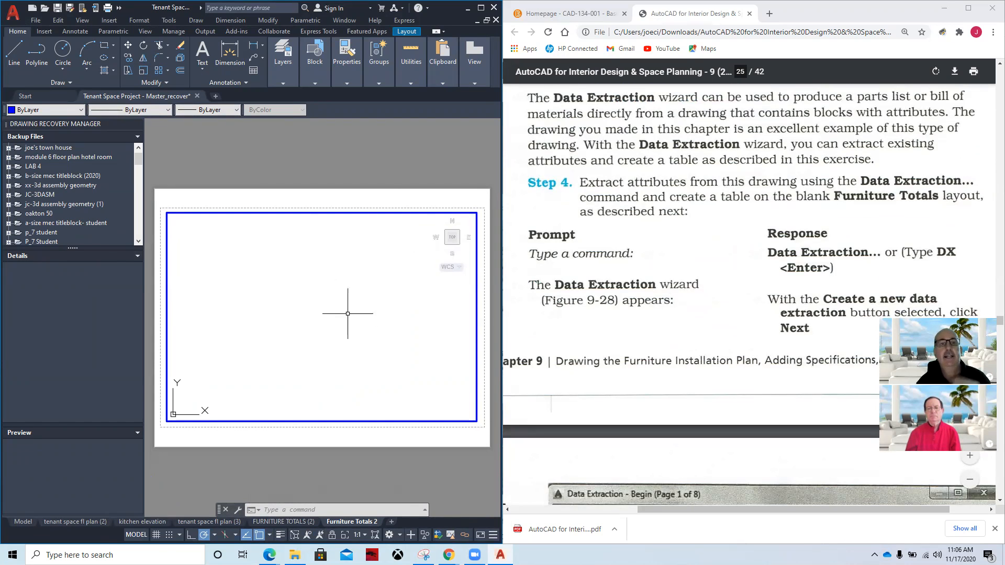
pyautogui.write('d')
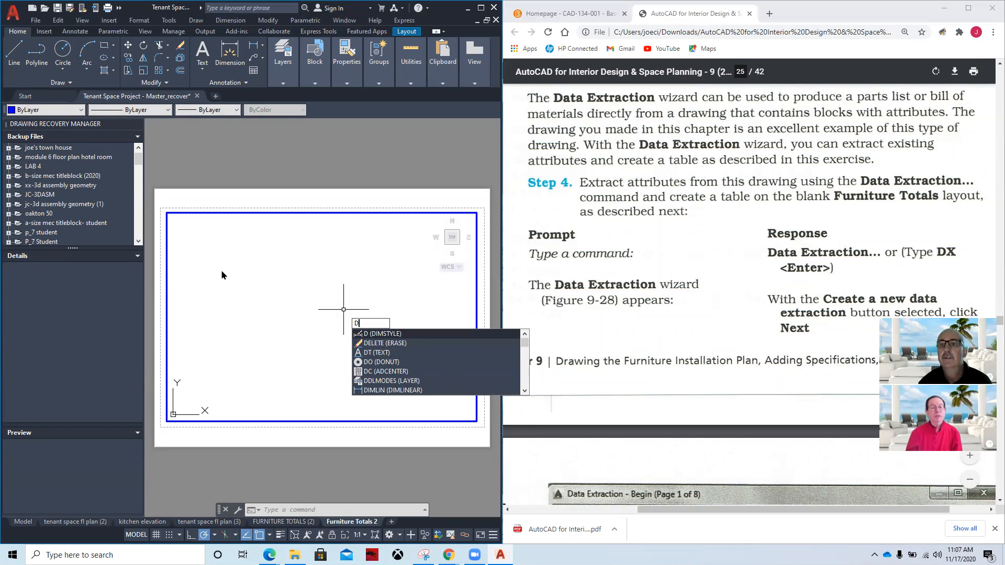
pyautogui.write('X')
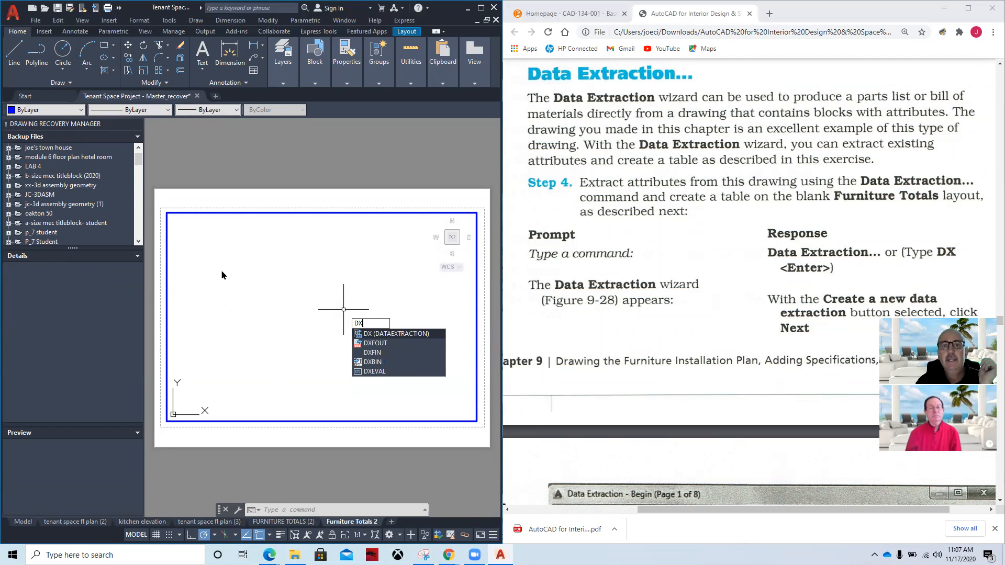
pyautogui.press('Return')
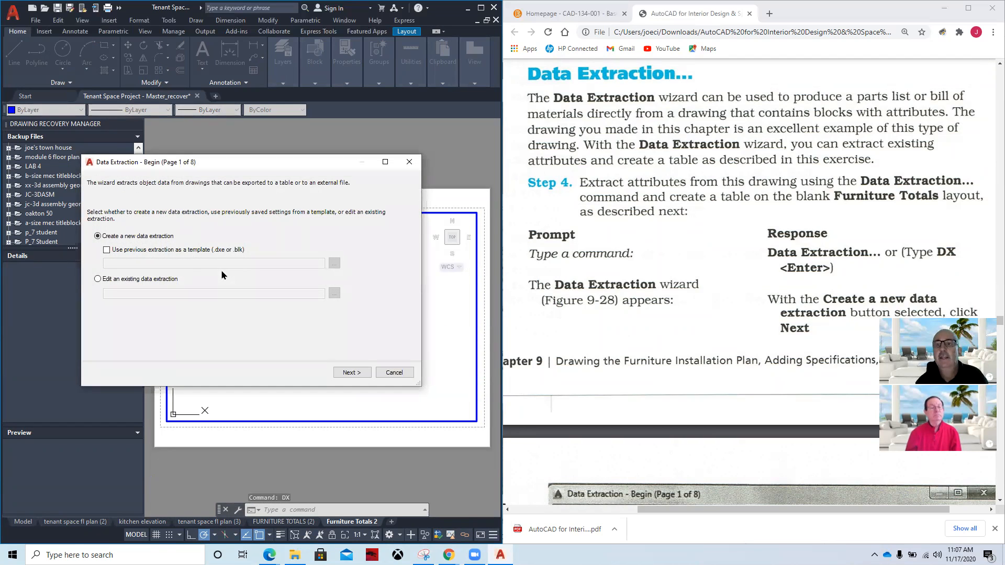
# Step: Read the textbook's instructions for the wizard pages, and proceed with Create a new data extraction to the save location
pyautogui.scroll(-7, 657, 319)
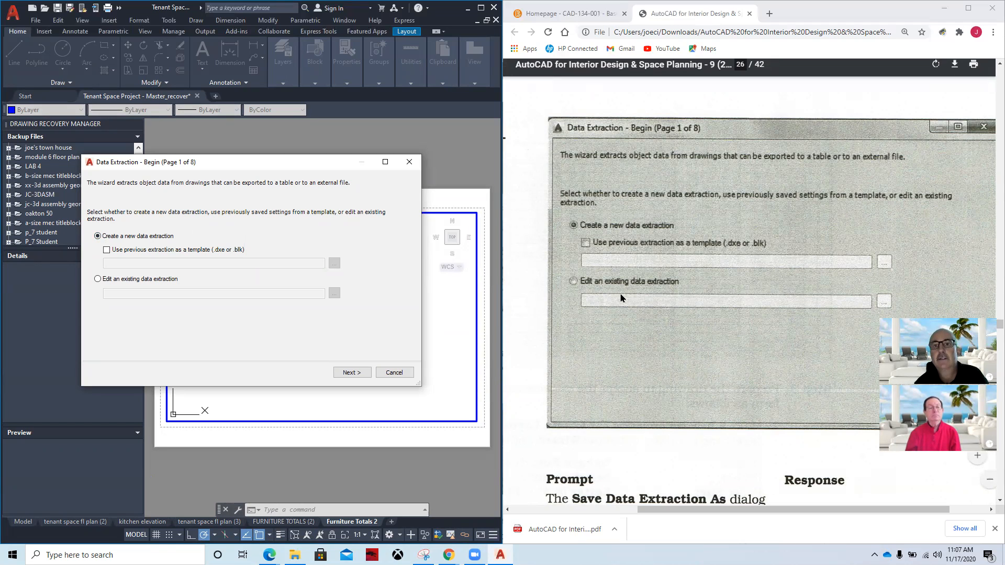
pyautogui.scroll(-5, 677, 286)
pyautogui.scroll(-2, 677, 285)
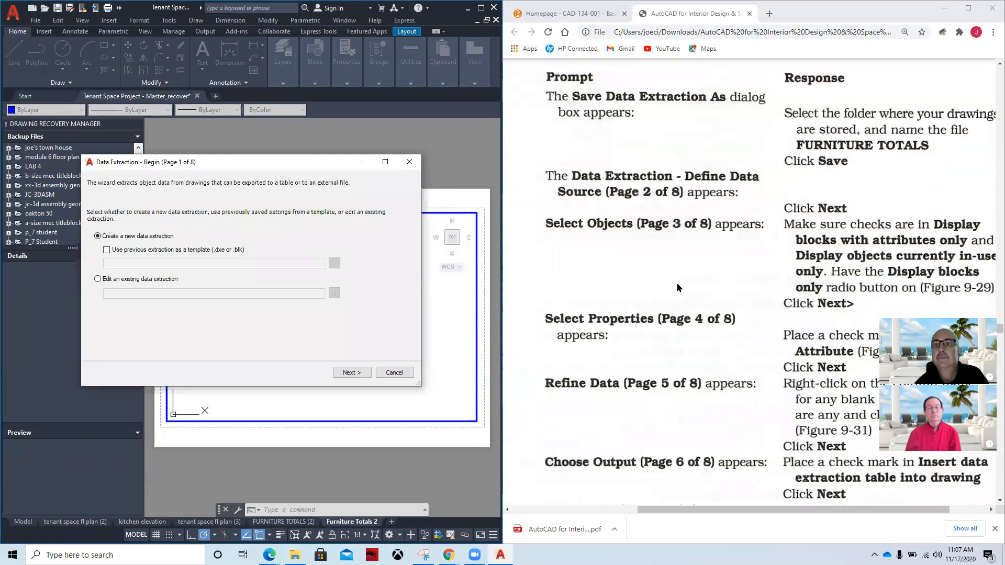
pyautogui.scroll(1, 677, 287)
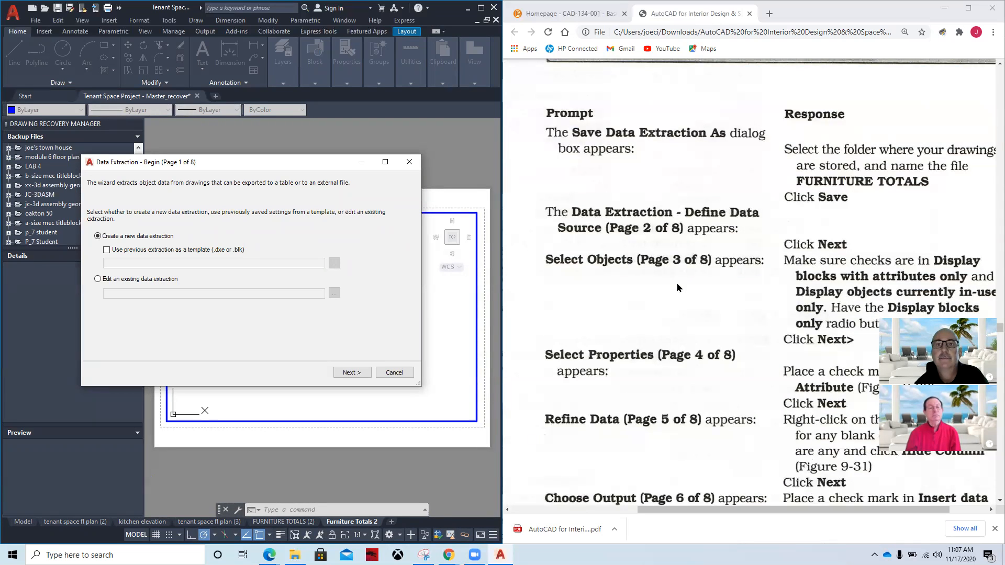
pyautogui.click(350, 372)
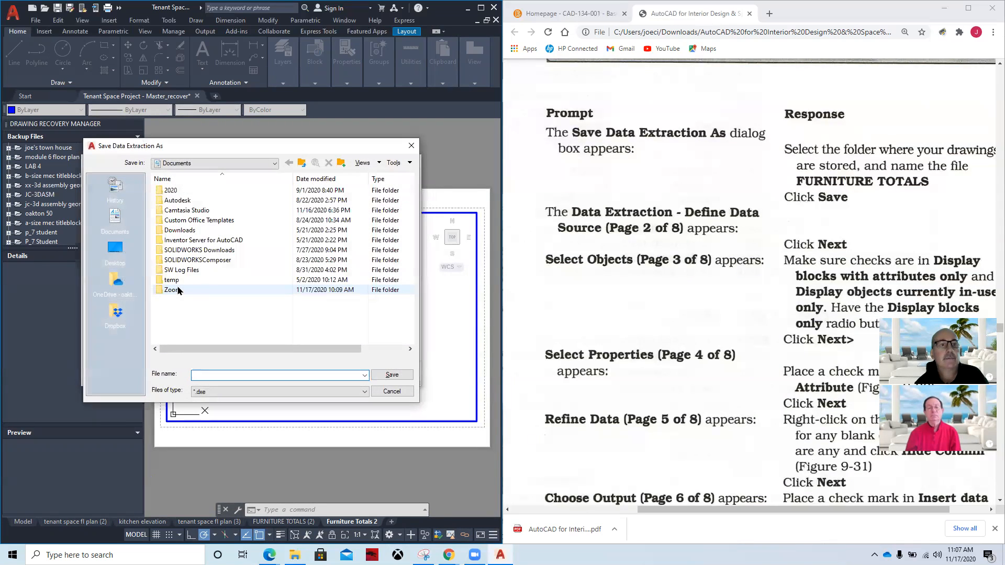
# Step: Browse from the desktop through Files on my computer and the 2020 folder to CAD-134 as the extraction's save location
pyautogui.click(273, 164)
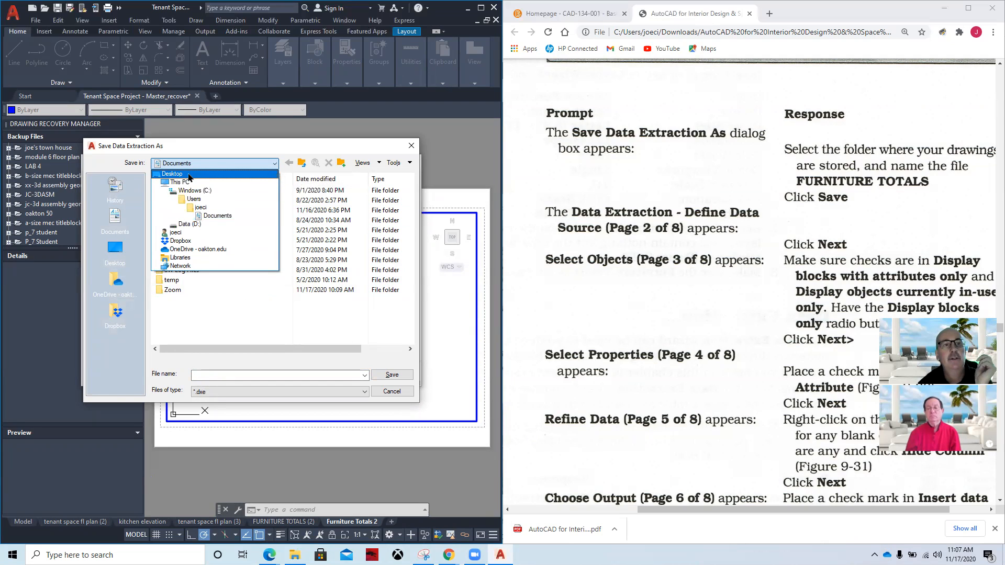
pyautogui.click(190, 174)
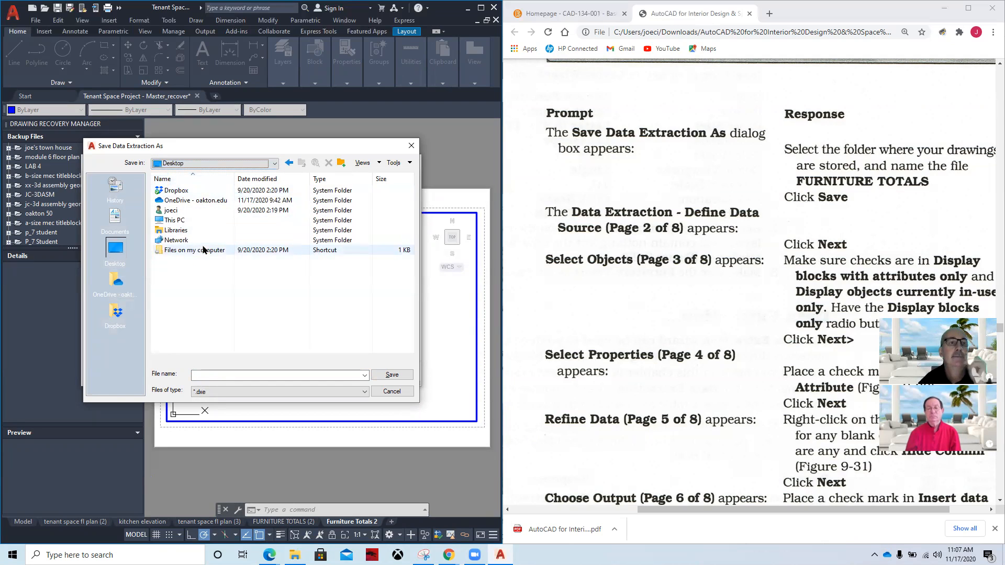
pyautogui.doubleClick(189, 220)
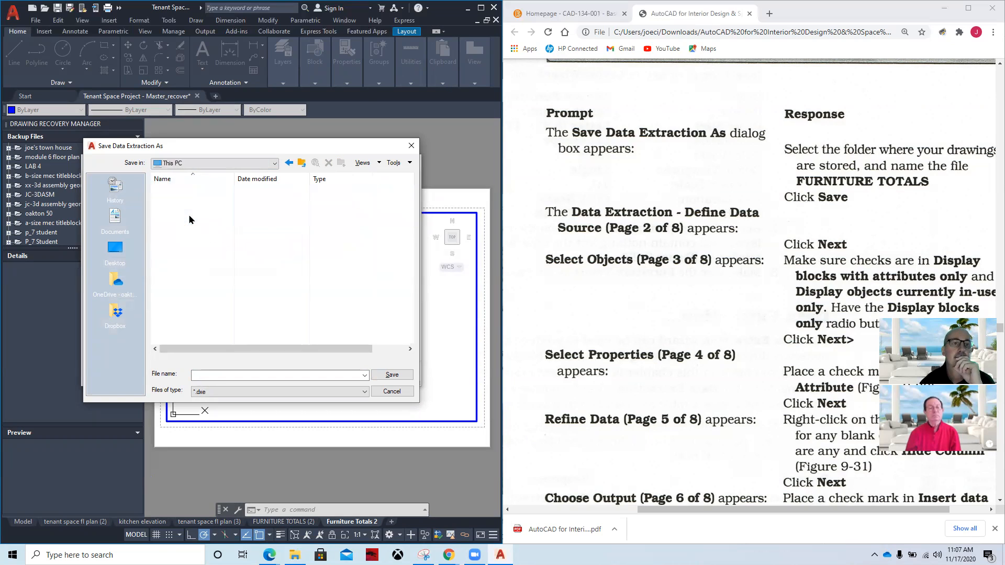
pyautogui.doubleClick(193, 211)
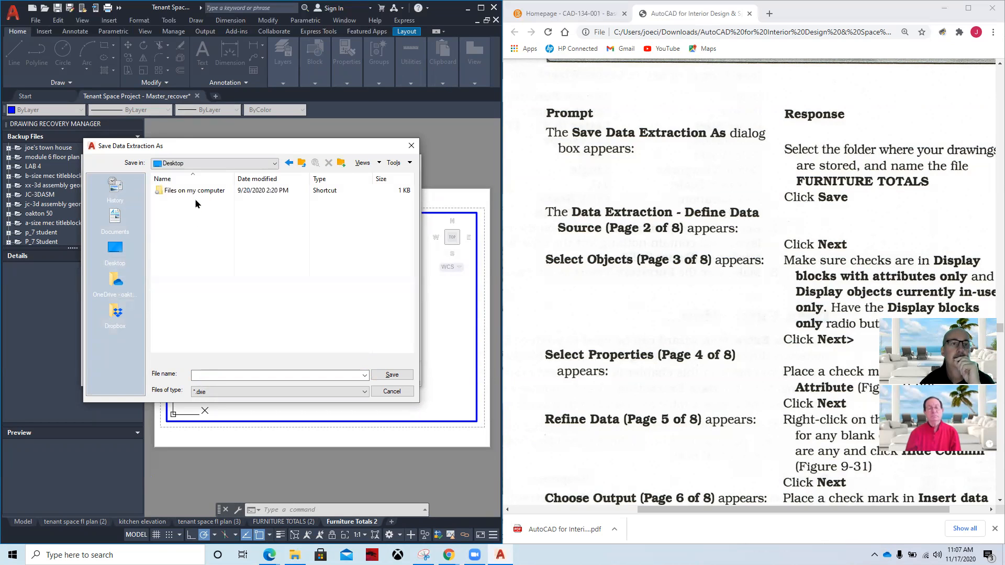
pyautogui.doubleClick(195, 191)
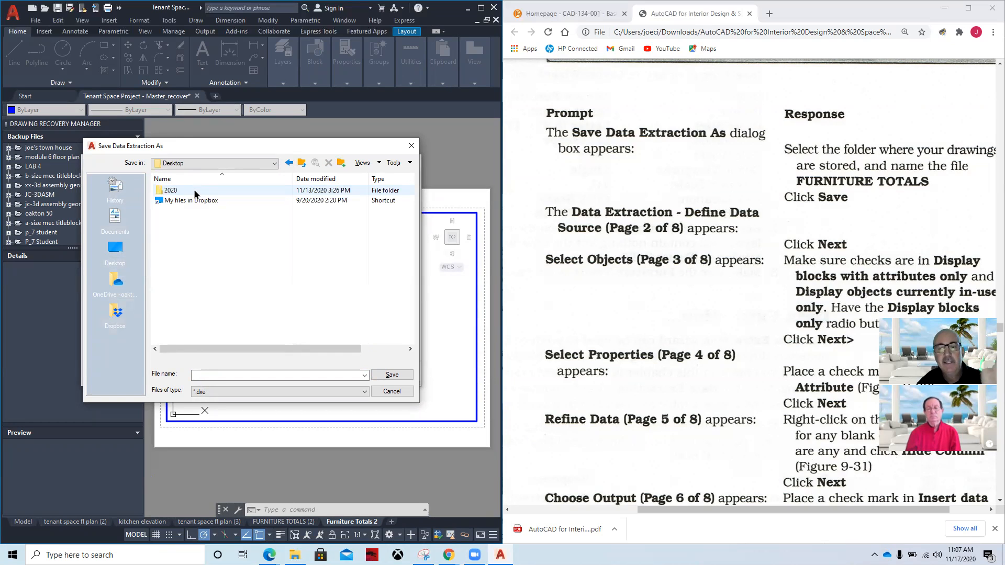
pyautogui.doubleClick(195, 192)
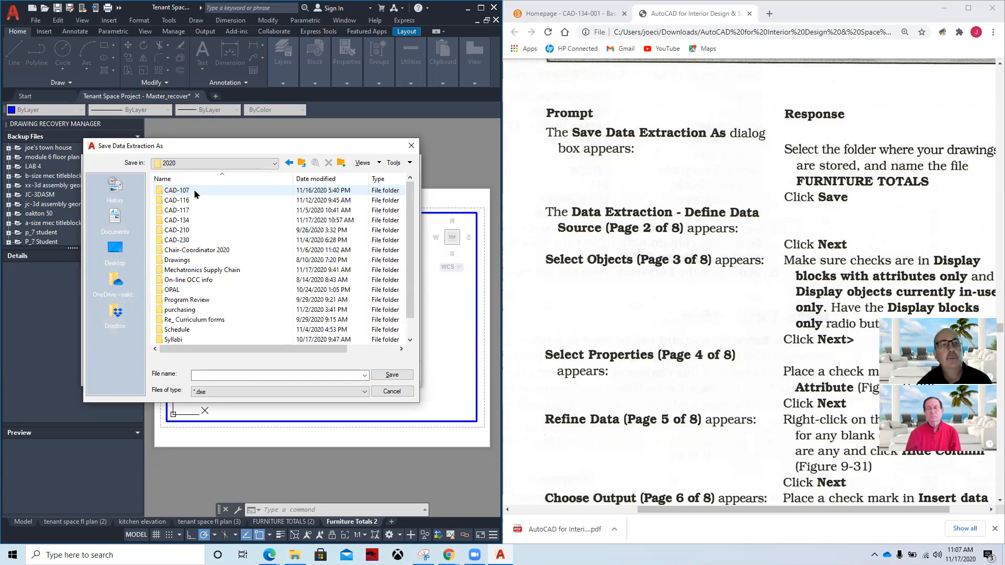
pyautogui.doubleClick(182, 222)
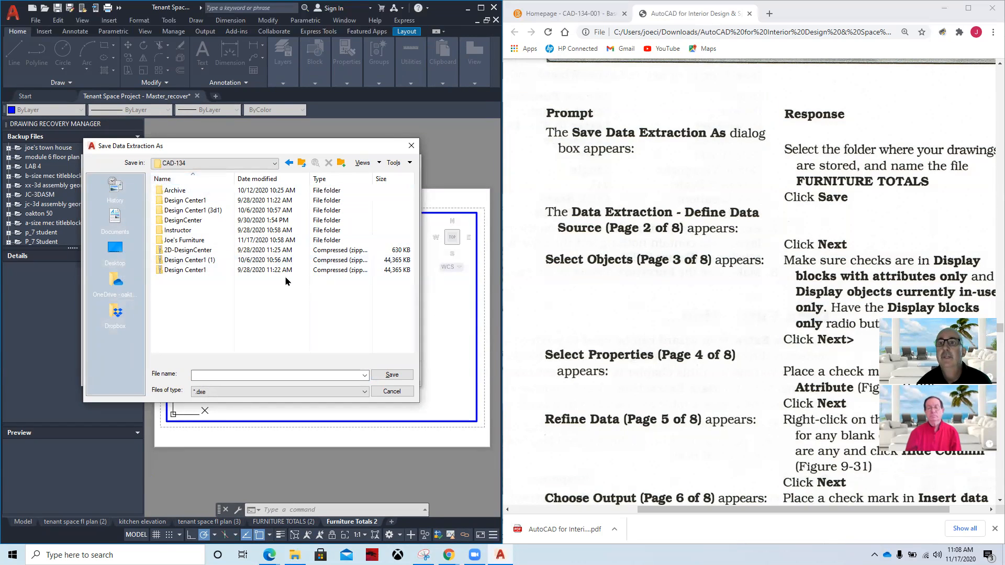
# Step: Save the data extraction file as "joes furniture totals" in the CAD-134 folder
pyautogui.click(224, 376)
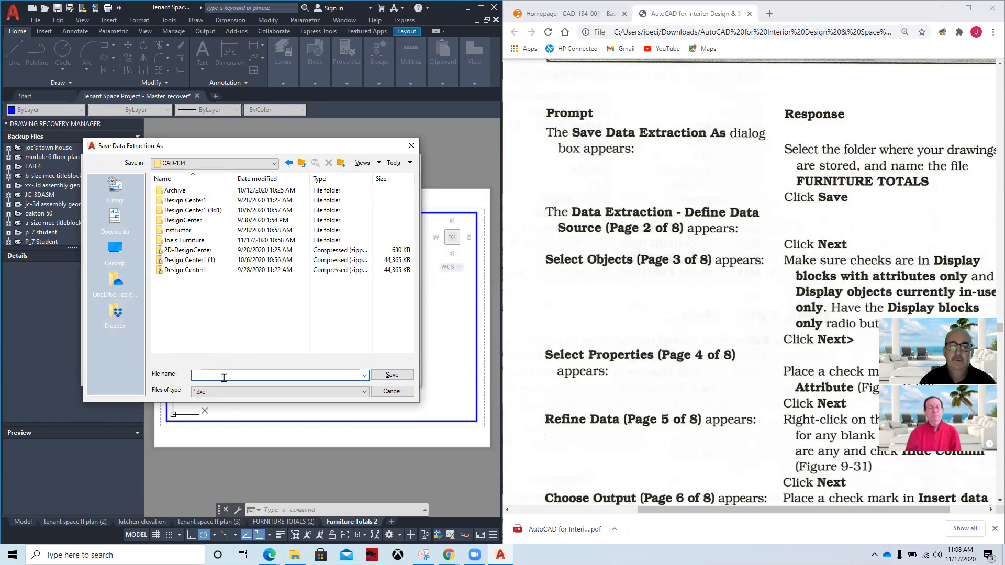
pyautogui.write('joes furniture totals')
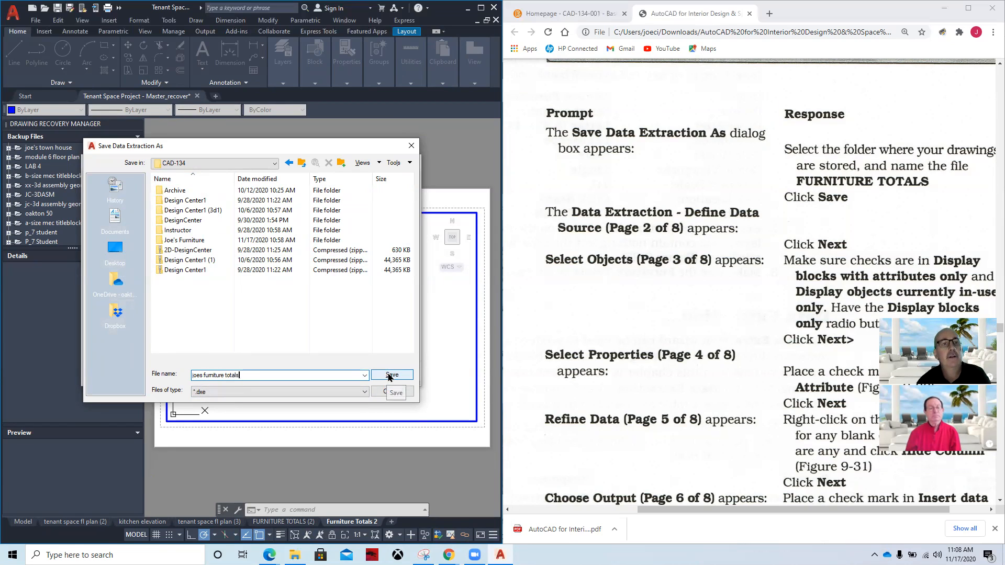
pyautogui.click(389, 376)
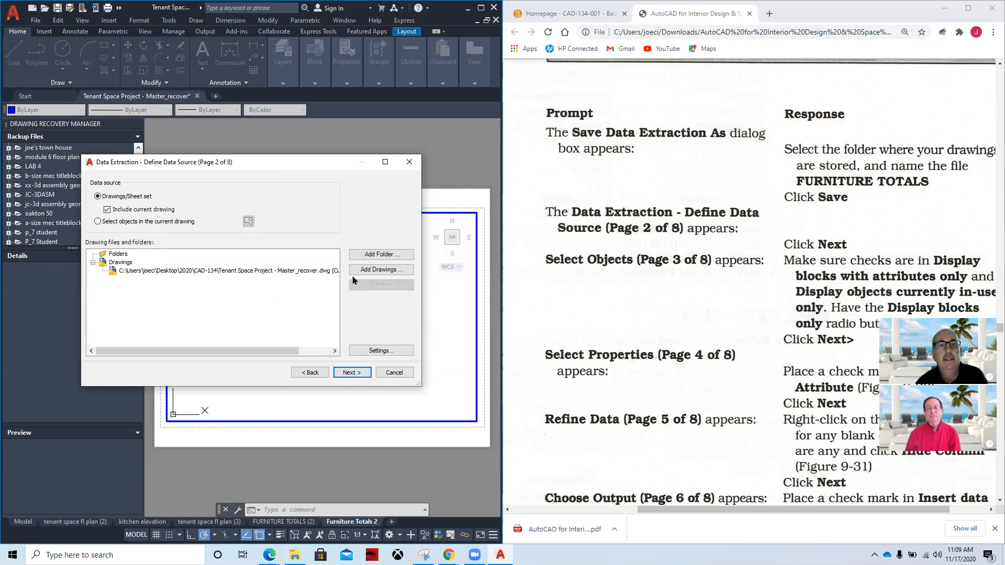
# Step: Accept the current drawing as the data source and compare the Select Objects page with the textbook's Figure 9-29
pyautogui.click(349, 374)
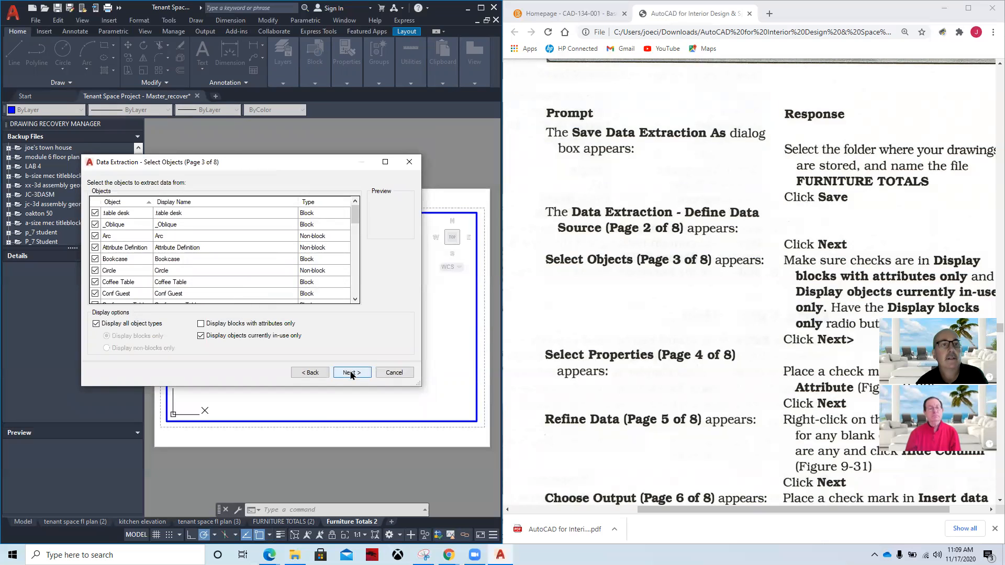
pyautogui.scroll(-8, 676, 306)
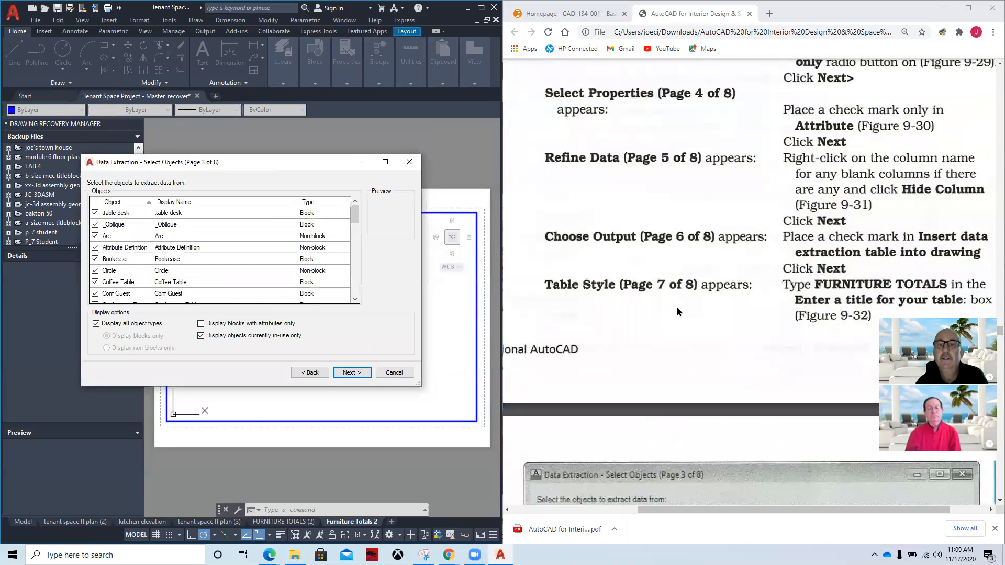
pyautogui.scroll(-3, 677, 310)
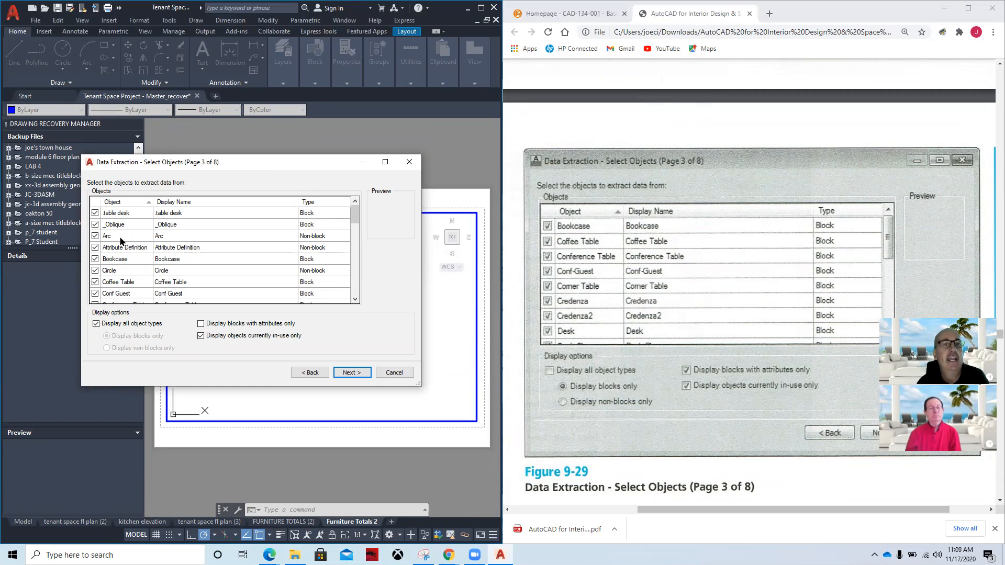
# Step: Exclude _Oblique, Arc, DETTITLE and Diametric Dimension from the objects to extract
pyautogui.click(95, 225)
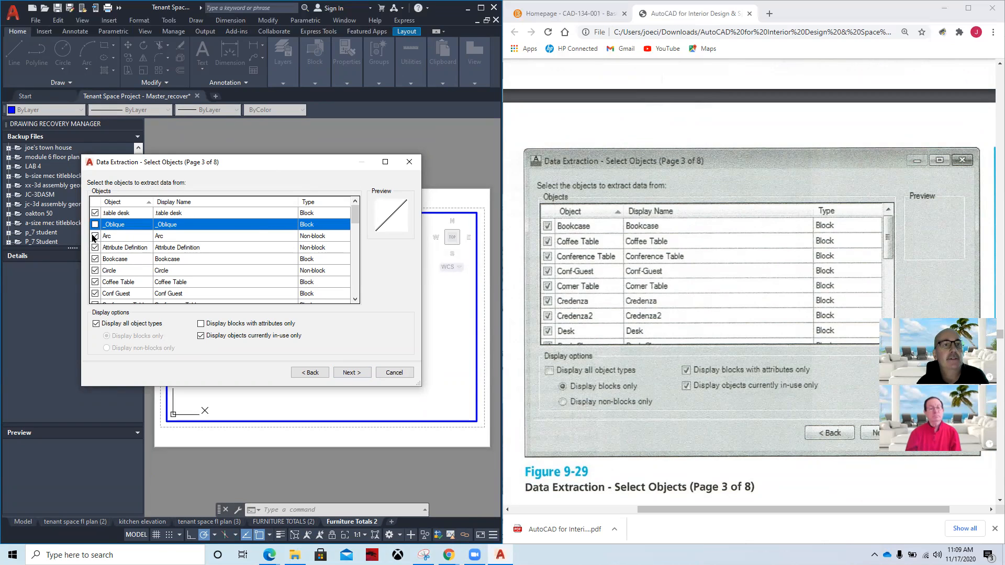
pyautogui.click(94, 236)
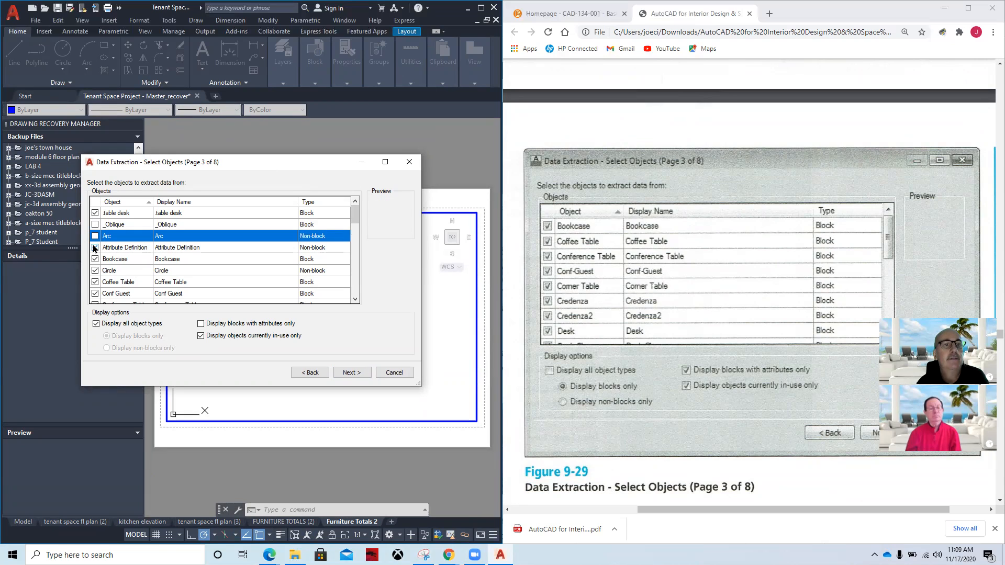
pyautogui.click(95, 248)
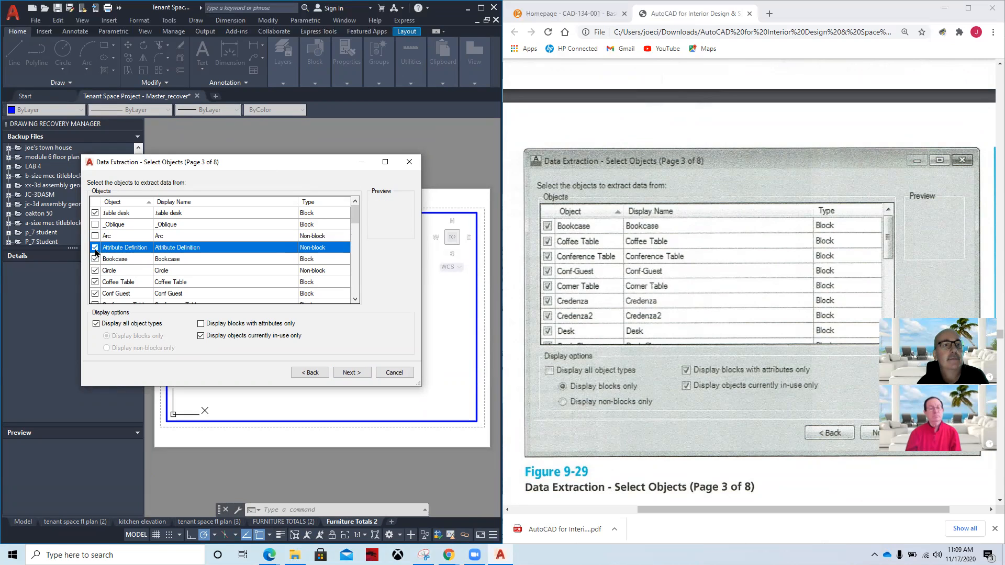
pyautogui.scroll(-2, 129, 276)
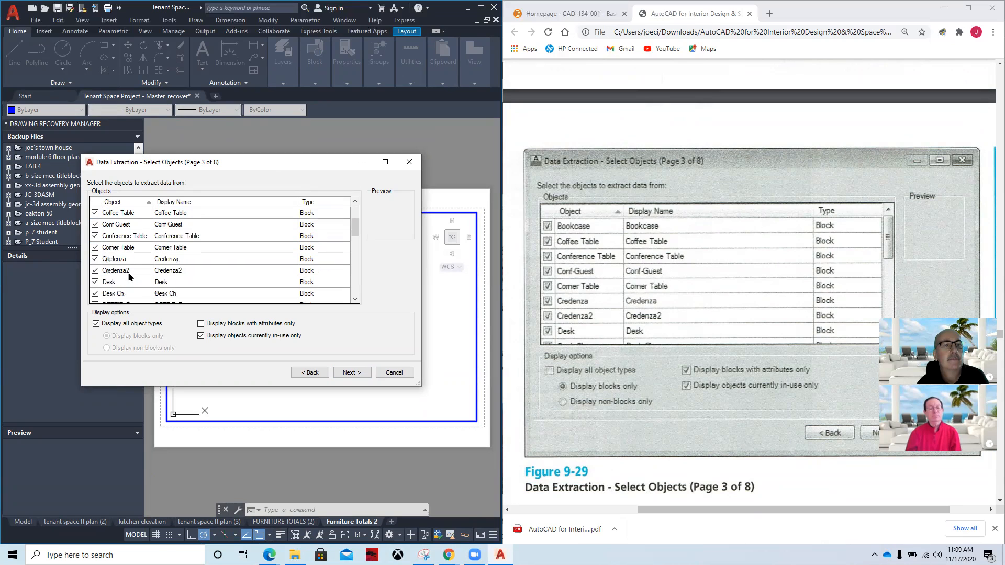
pyautogui.scroll(-1, 130, 277)
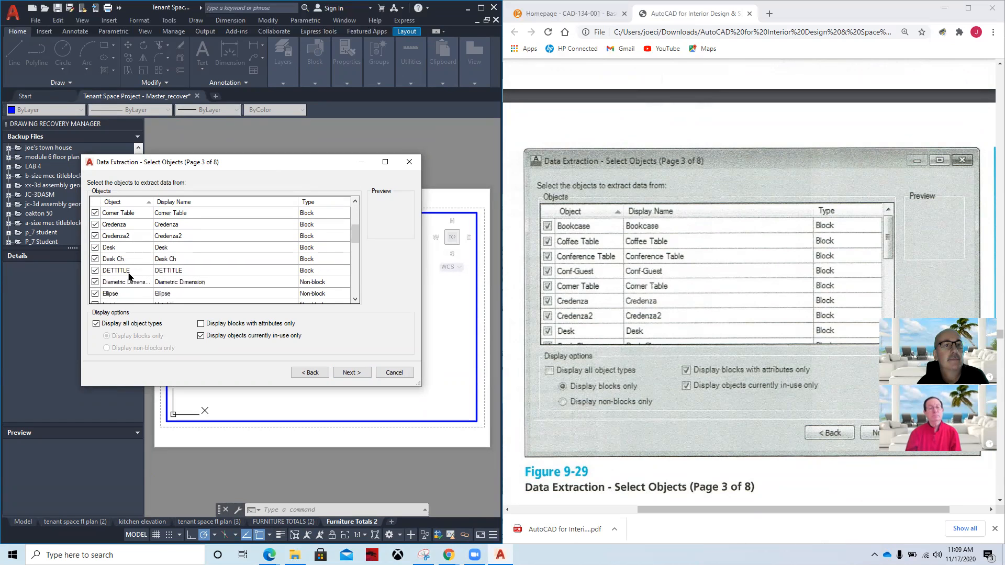
pyautogui.click(94, 271)
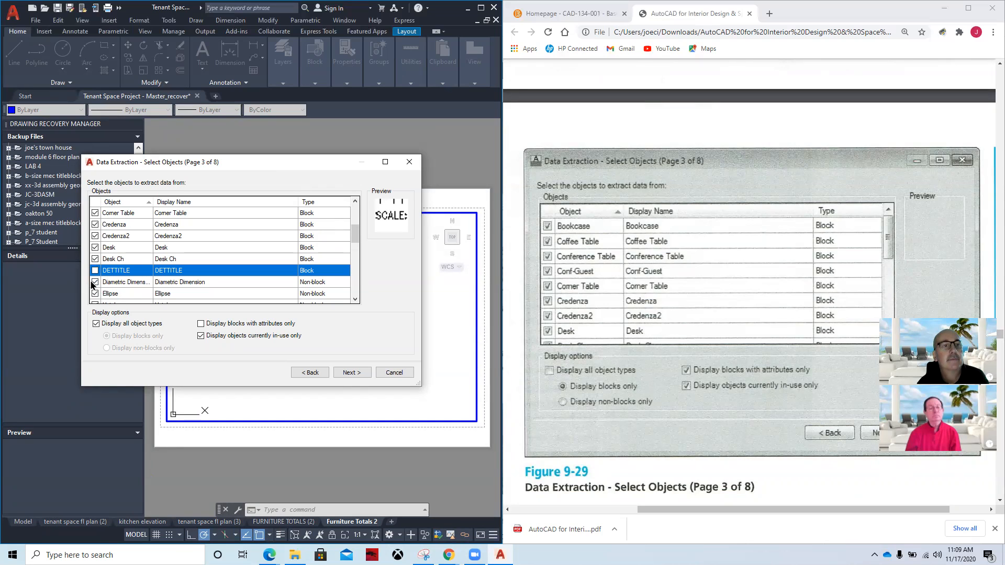
pyautogui.click(95, 282)
# Step: Exclude Ellipse, Hatch and Lateral File2 from the objects to extract
pyautogui.scroll(-2, 96, 241)
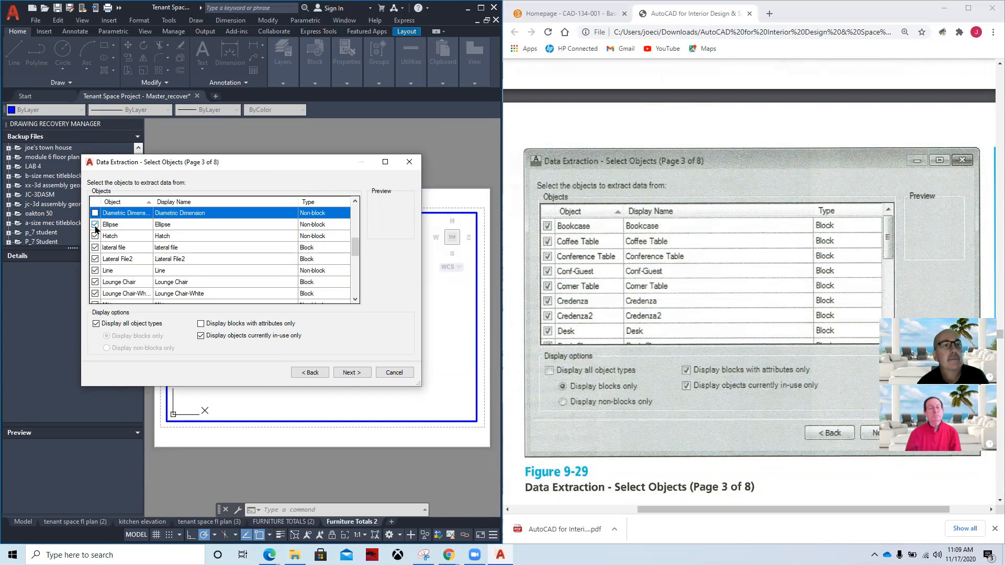
pyautogui.click(95, 224)
pyautogui.click(95, 236)
pyautogui.click(95, 247)
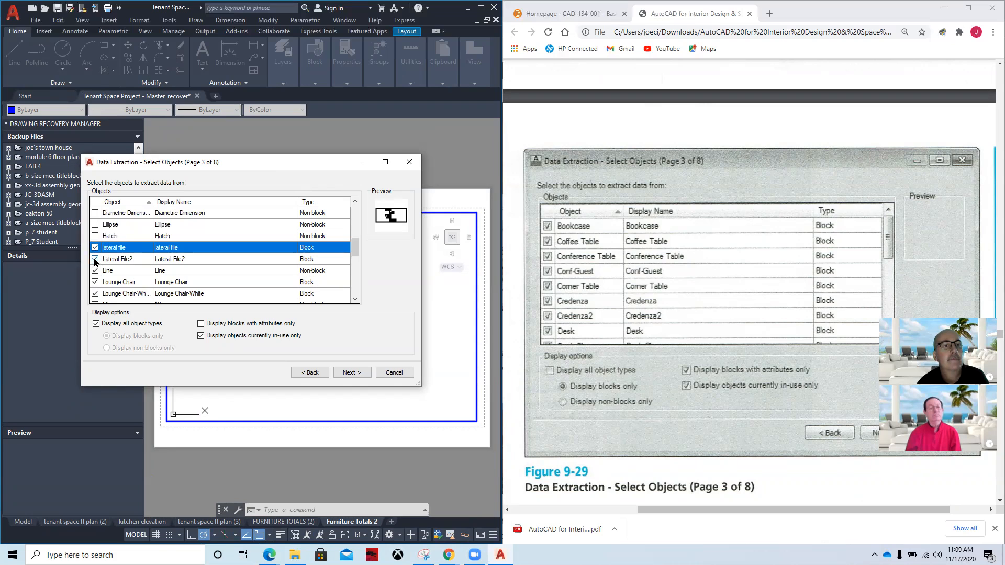
pyautogui.click(94, 259)
pyautogui.click(107, 270)
# Step: Exclude Multileader and Panel 30 from the objects to extract
pyautogui.scroll(-1, 103, 285)
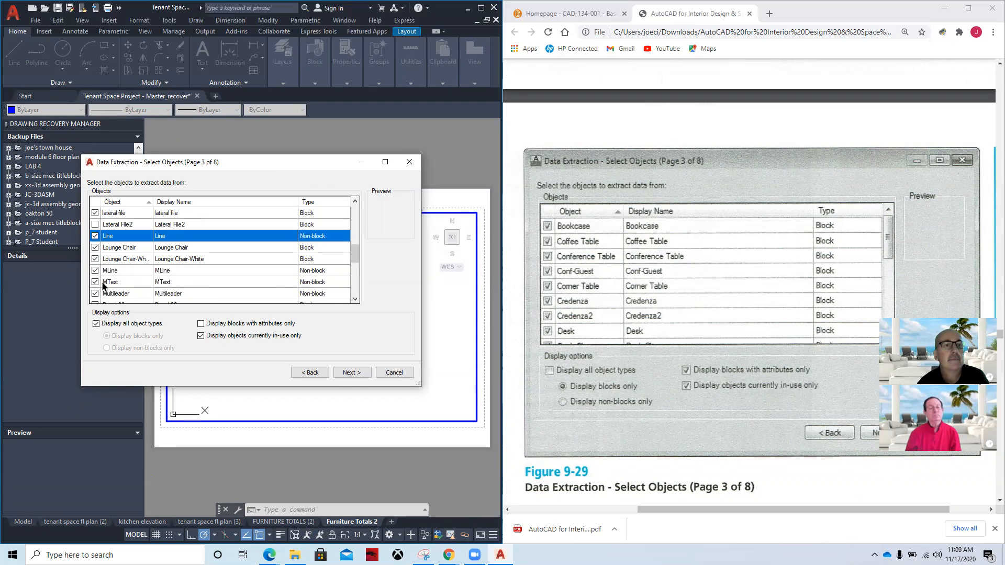
pyautogui.click(99, 272)
pyautogui.click(100, 282)
pyautogui.scroll(-2, 97, 290)
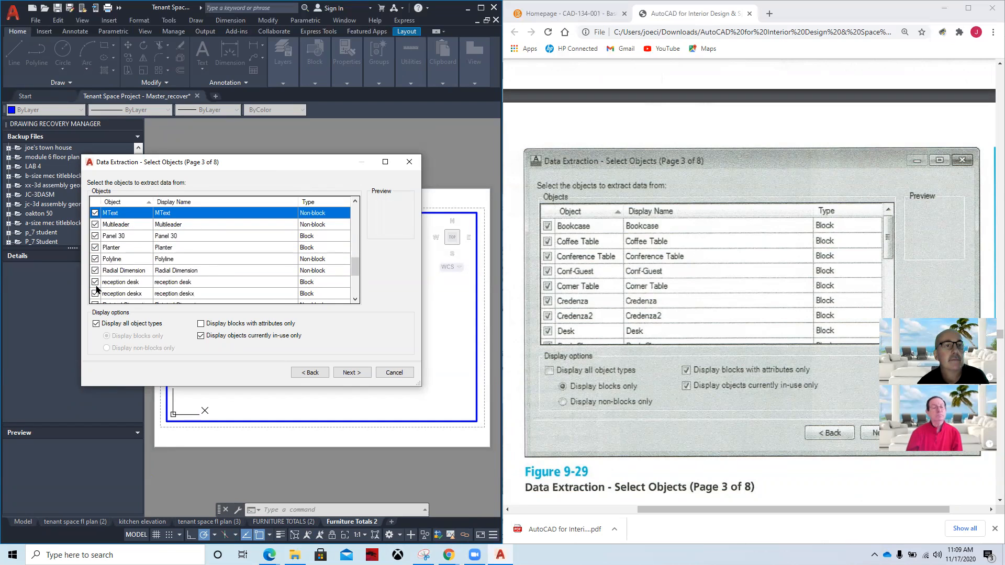
pyautogui.click(96, 224)
pyautogui.click(95, 236)
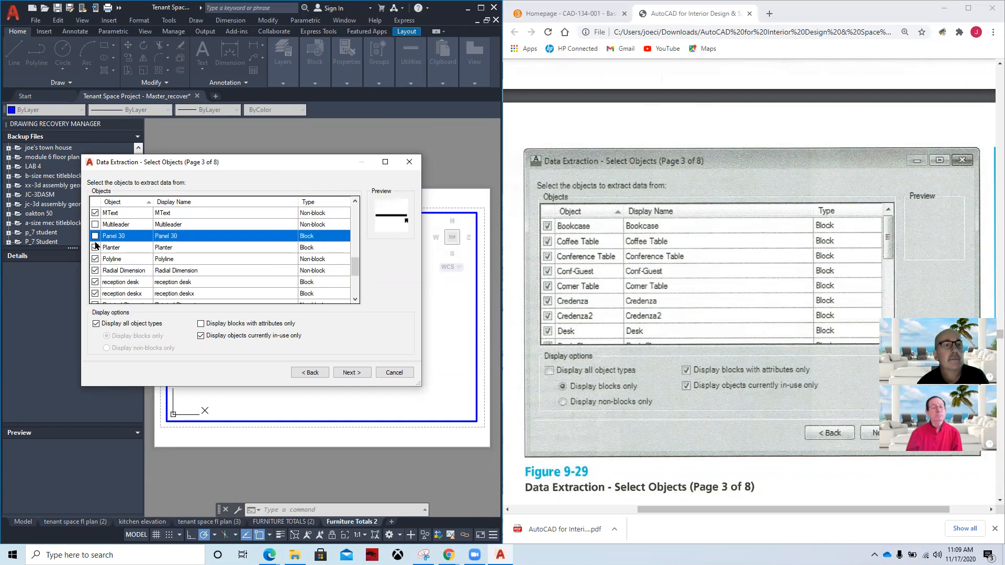
# Step: Exclude Polyline, Radial Dimension, Rotated Dimension and Sec Ch from the objects to extract
pyautogui.click(95, 246)
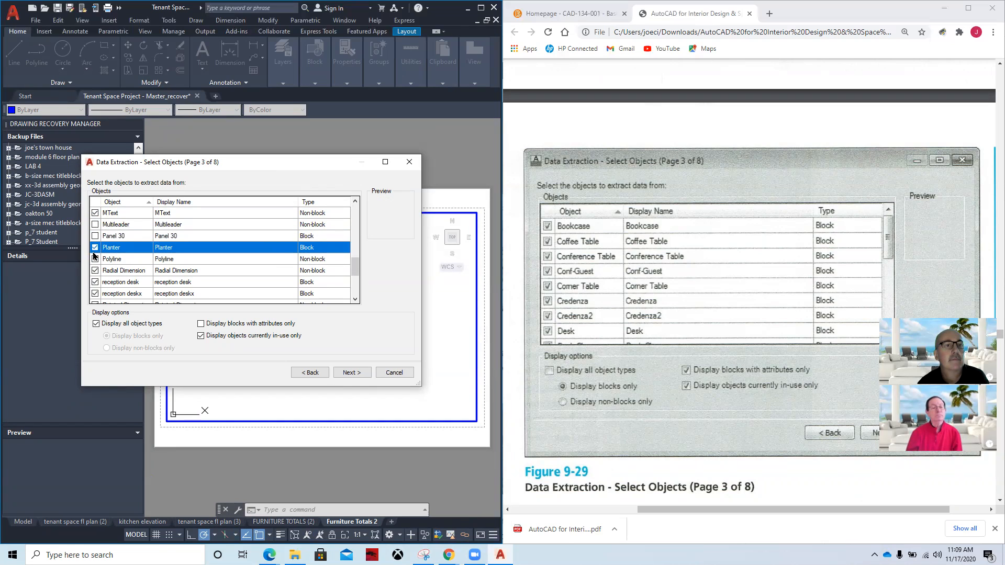
pyautogui.click(95, 259)
pyautogui.click(95, 271)
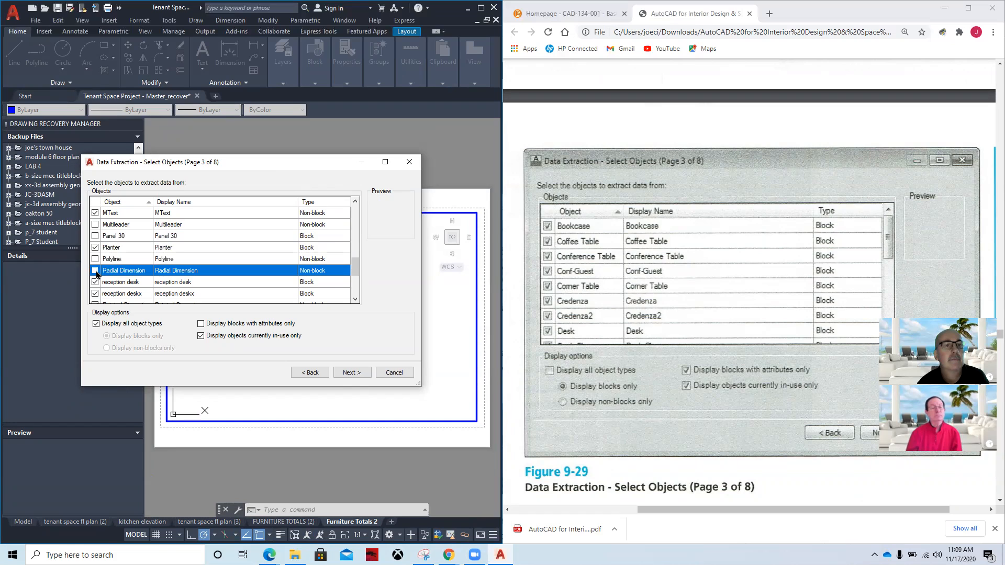
pyautogui.scroll(-1, 108, 280)
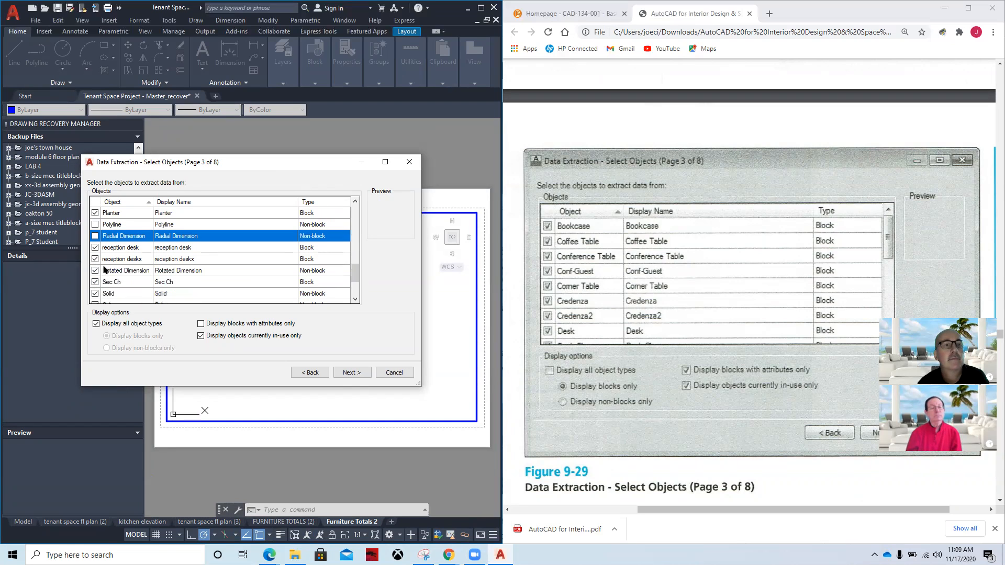
pyautogui.click(95, 271)
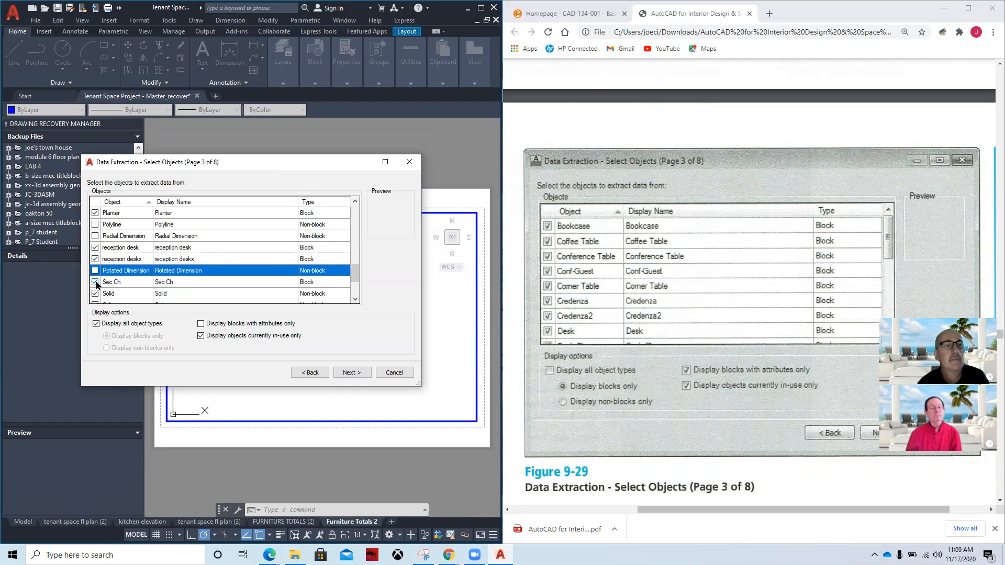
pyautogui.click(95, 282)
# Step: Exclude Solid, Spline and Text from the objects to extract
pyautogui.scroll(-1, 96, 282)
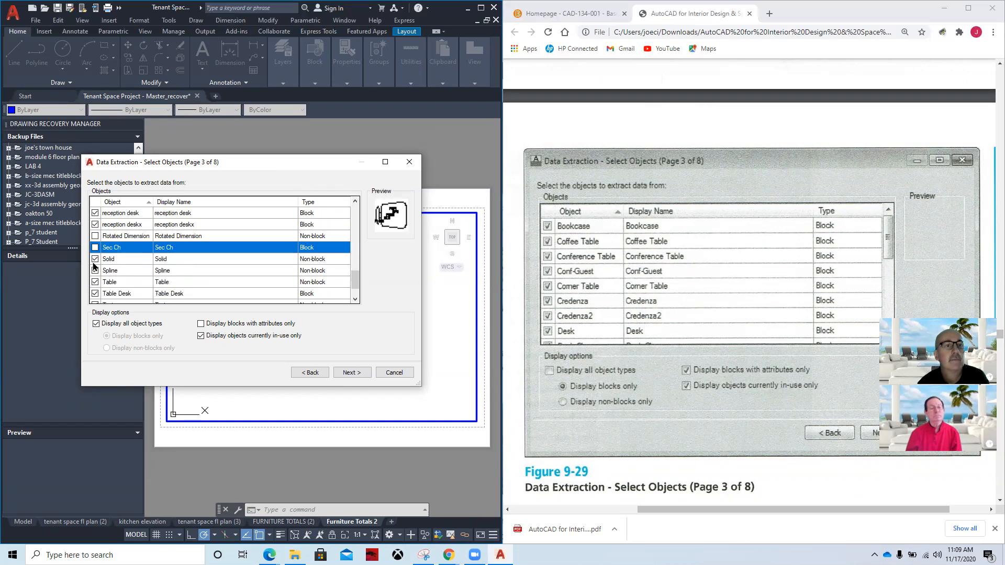
pyautogui.click(96, 259)
pyautogui.click(96, 271)
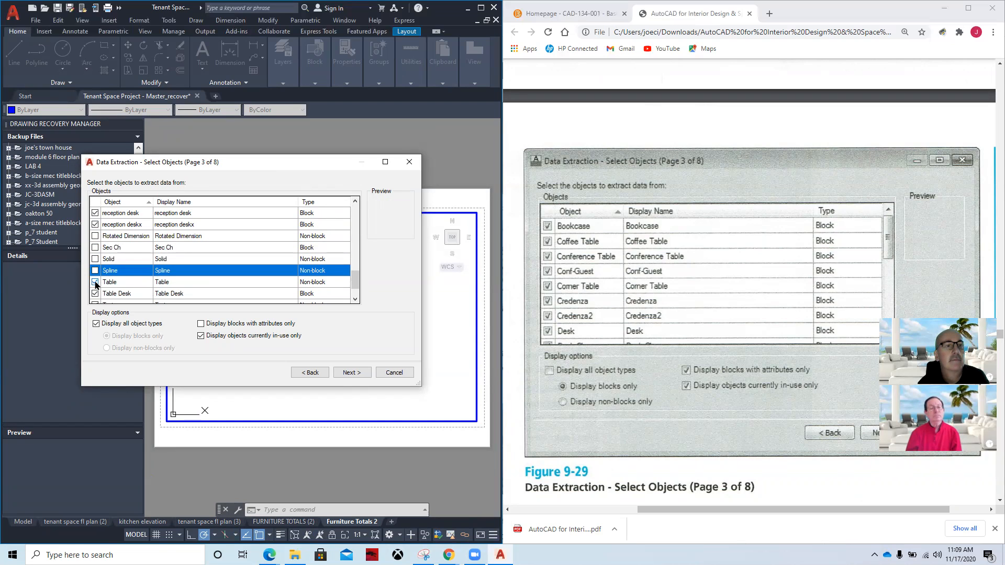
pyautogui.scroll(-1, 96, 283)
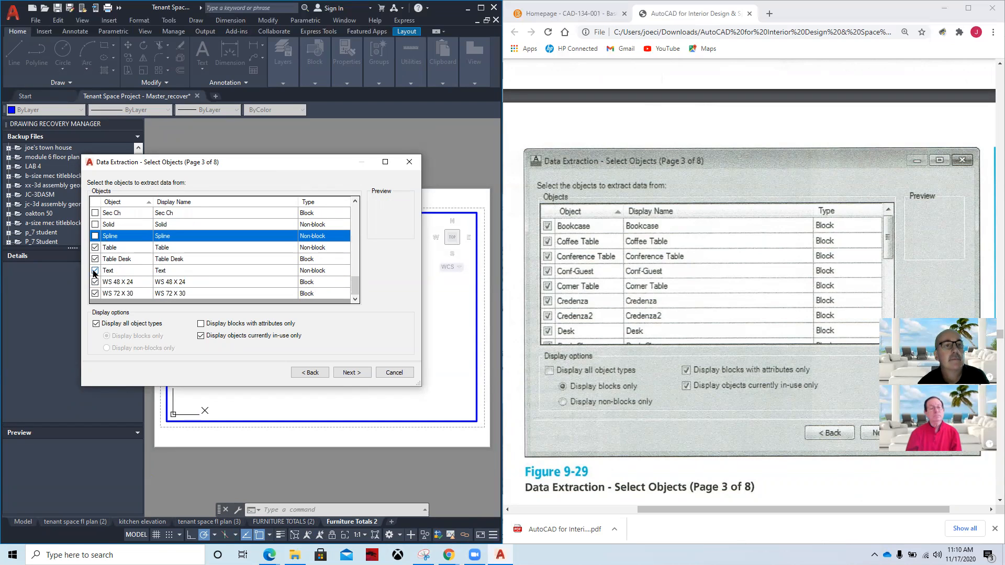
pyautogui.click(94, 271)
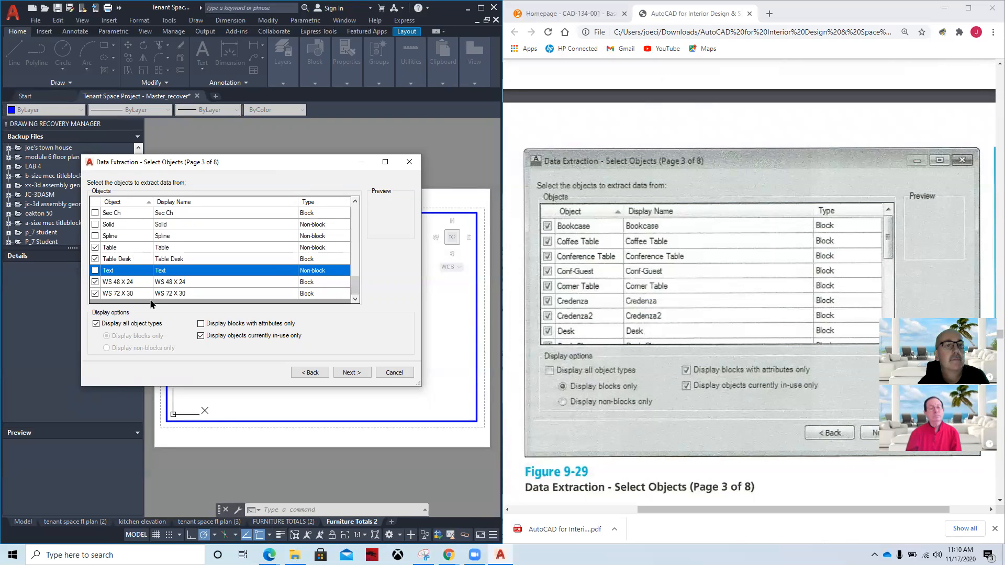
pyautogui.click(96, 283)
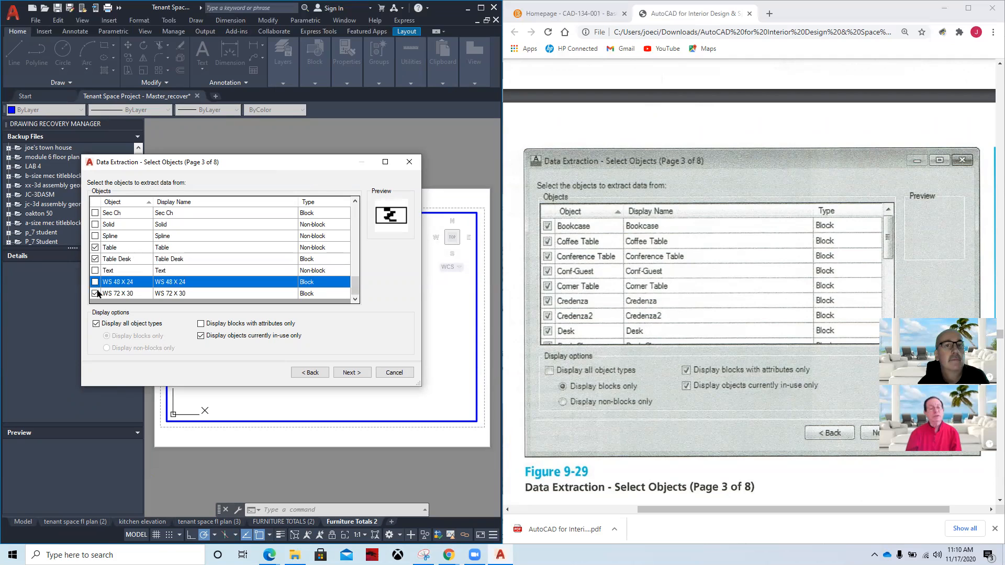
pyautogui.click(98, 293)
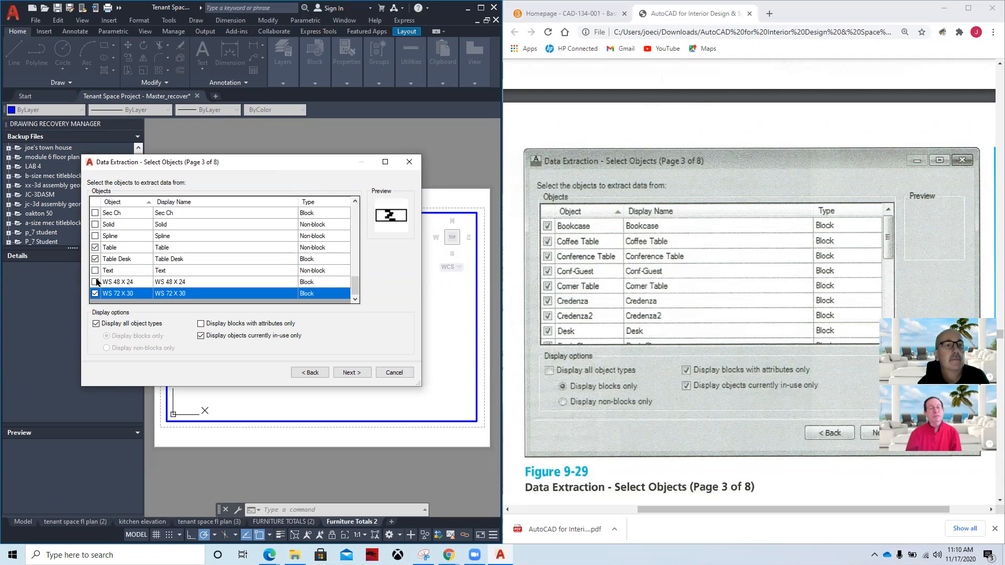
pyautogui.click(95, 283)
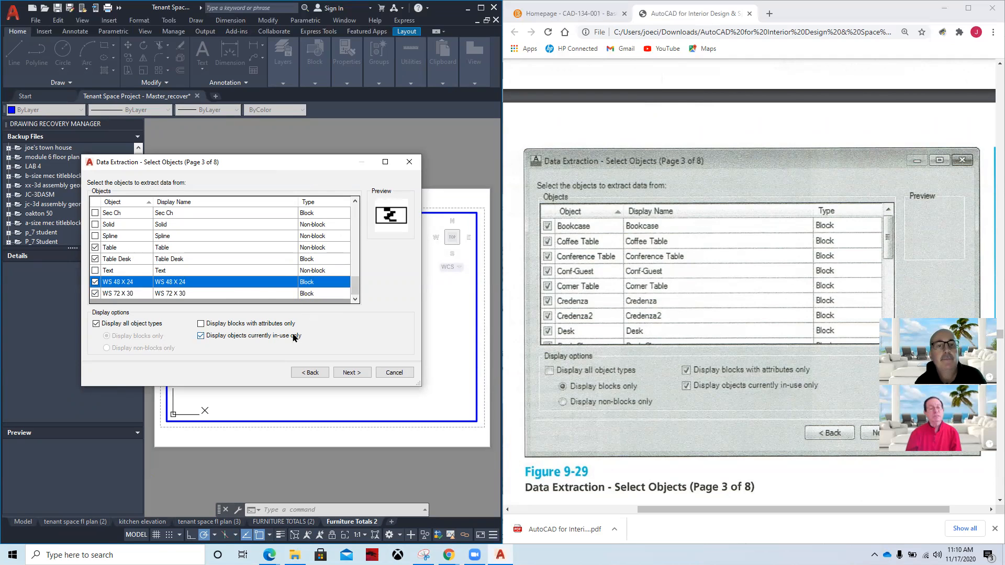
# Step: Restrict the object list to blocks with attributes only and review the objects selected for extraction
pyautogui.moveTo(355, 287)
pyautogui.mouseDown()
pyautogui.moveTo(359, 211)
pyautogui.moveTo(365, 293)
pyautogui.mouseUp()
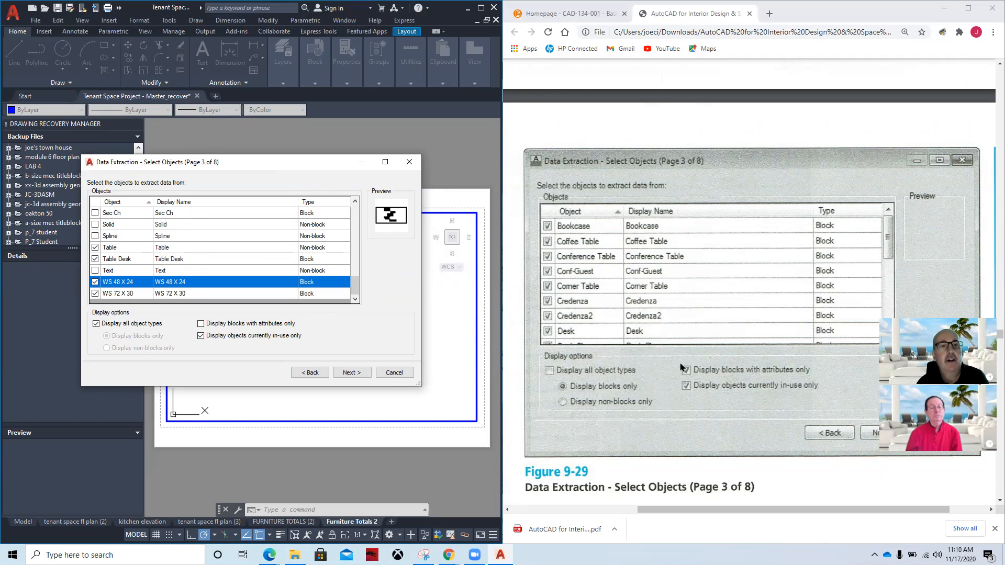
pyautogui.click(200, 323)
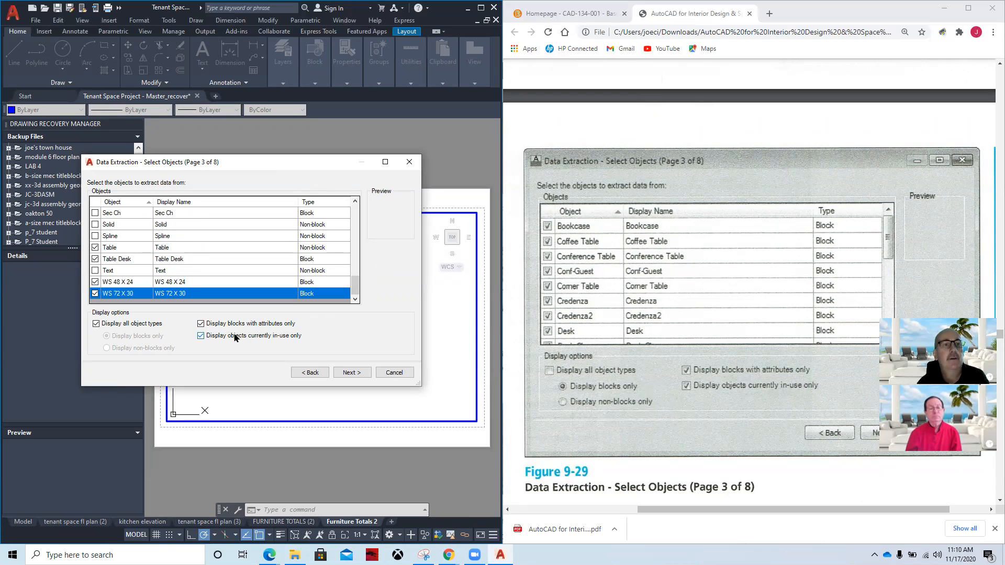
pyautogui.moveTo(357, 286); pyautogui.dragTo(357, 212)
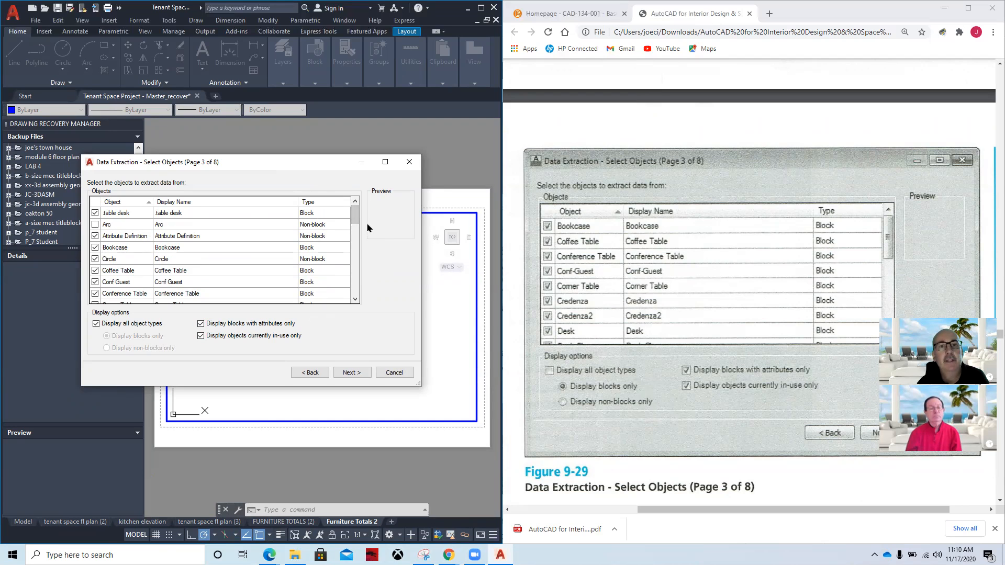
pyautogui.moveTo(359, 217); pyautogui.dragTo(357, 289)
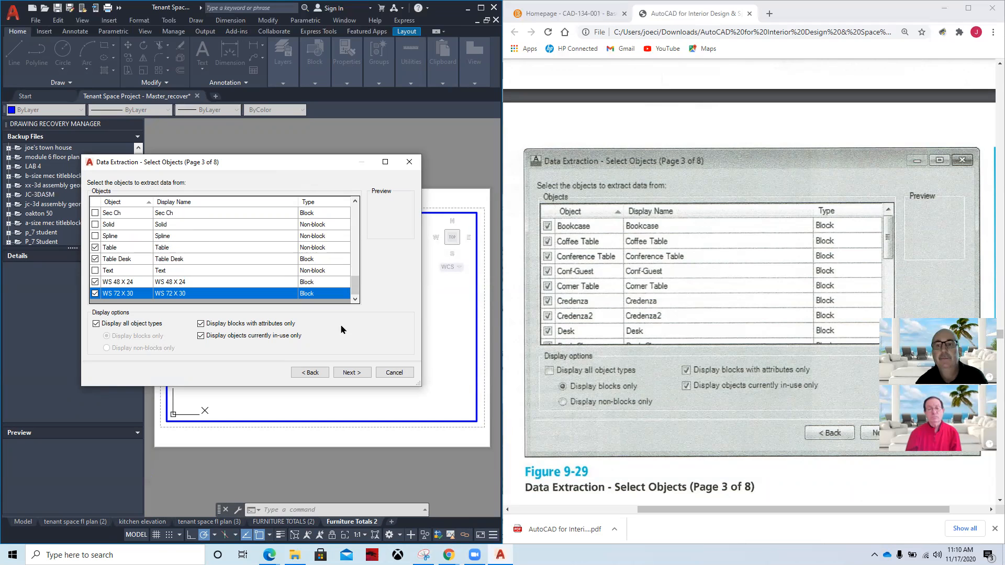
# Step: Consult the textbook's Select Properties figure and advance the Data Extraction wizard to page 4
pyautogui.scroll(-2, 670, 387)
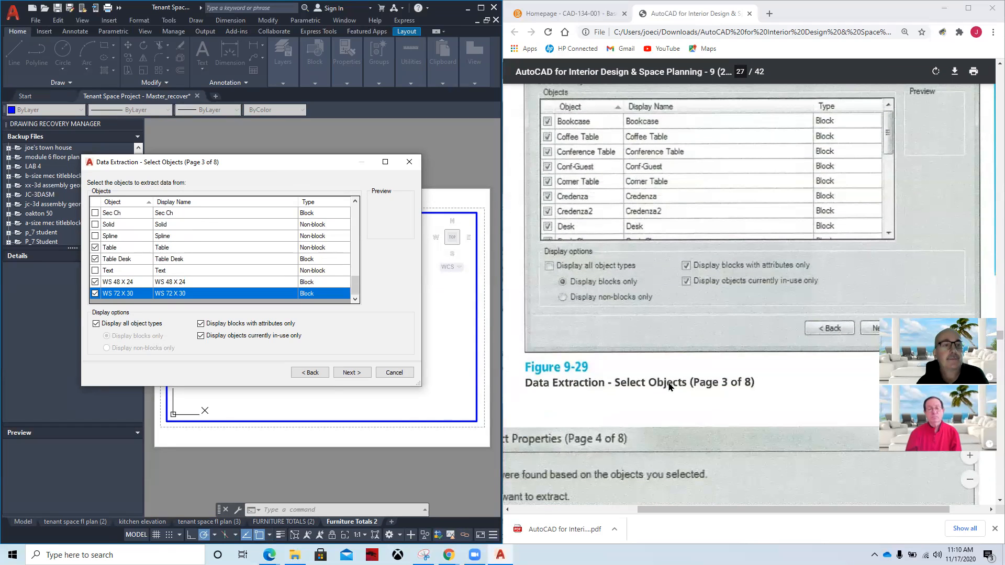
pyautogui.scroll(-1, 670, 388)
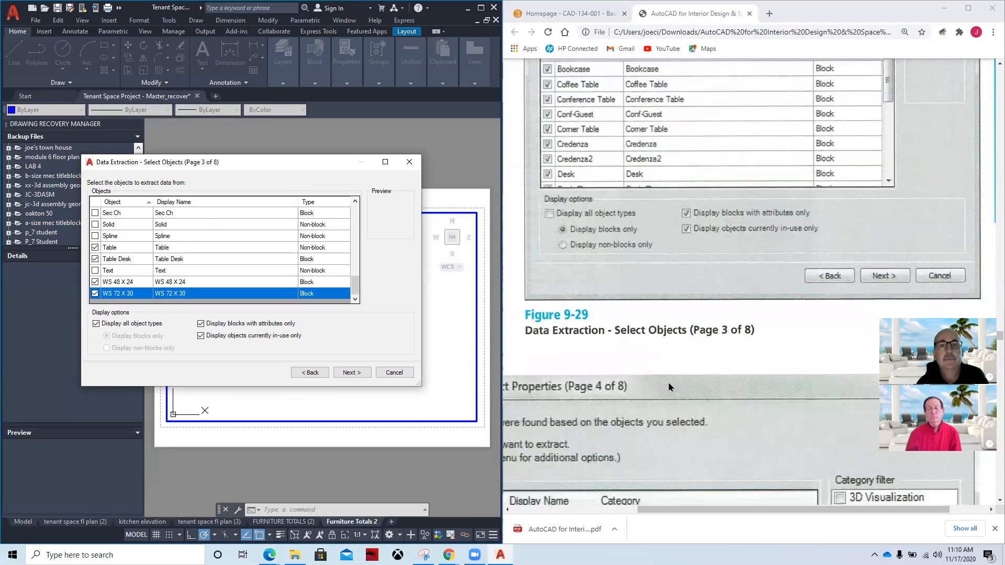
pyautogui.scroll(-6, 670, 388)
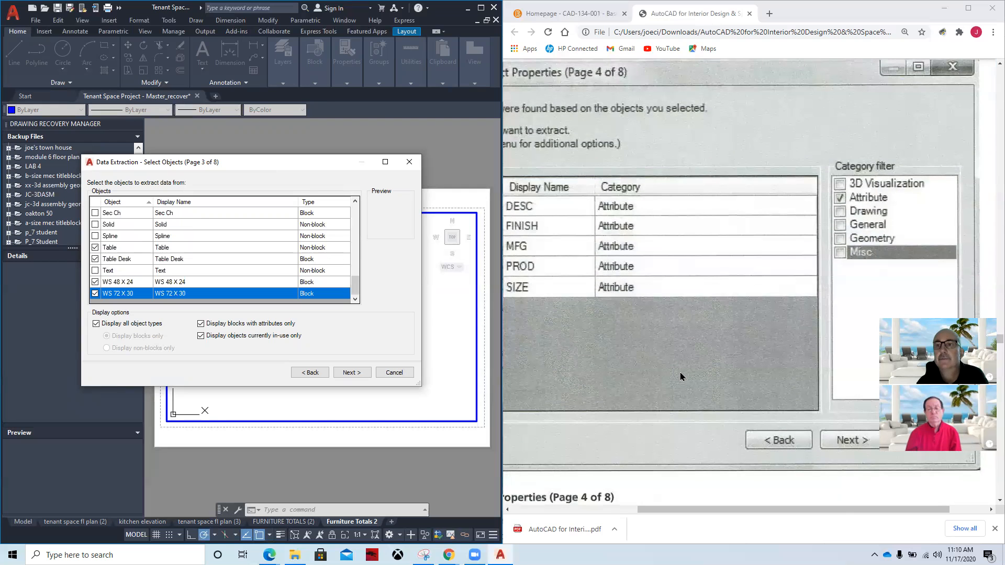
pyautogui.moveTo(709, 511); pyautogui.dragTo(689, 511)
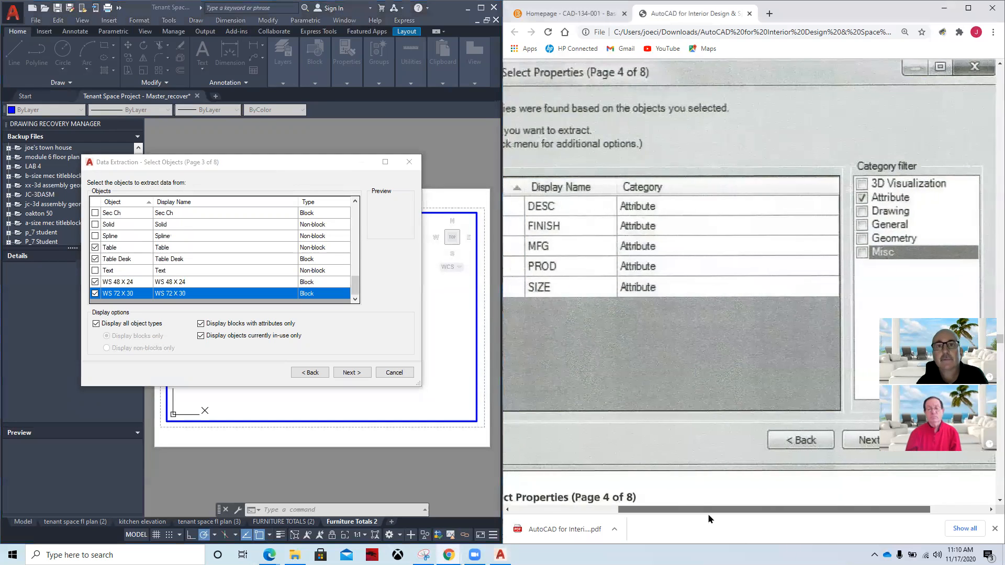
pyautogui.hscroll(-3, 707, 515)
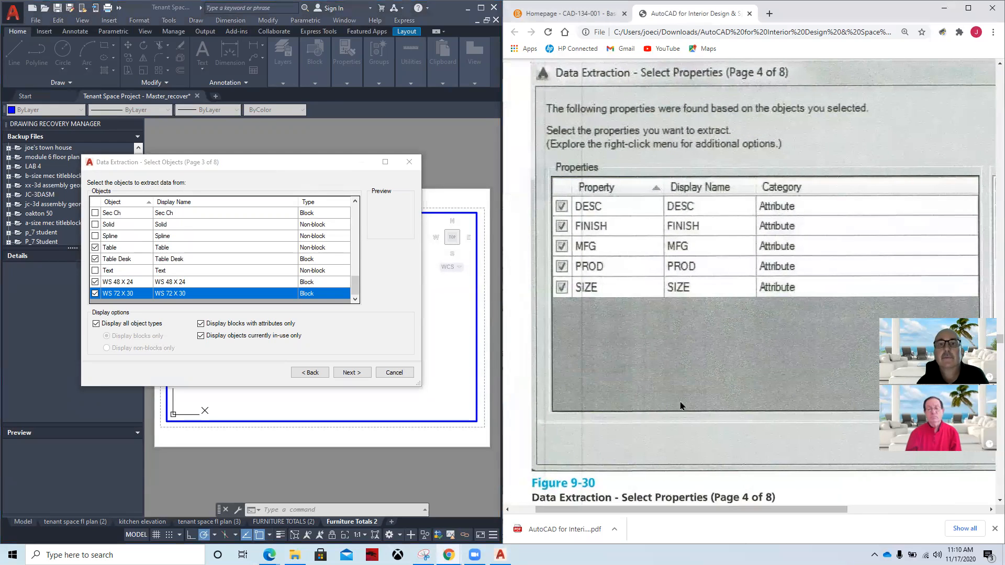
pyautogui.click(352, 373)
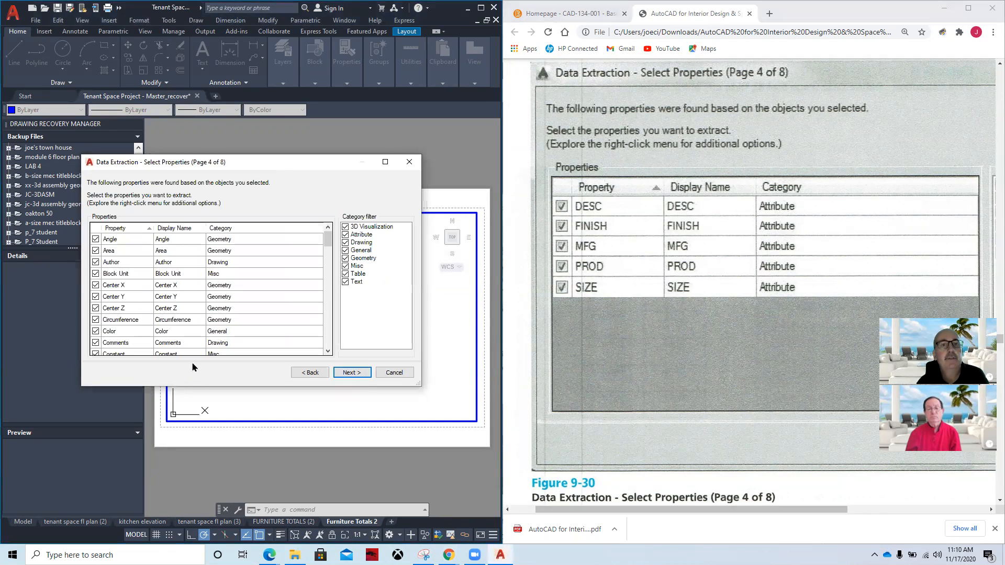
# Step: Filter the properties to the Attribute category only, excluding 3D Visualization, Drawing, General, Geometry, Misc, Table and Text
pyautogui.click(345, 226)
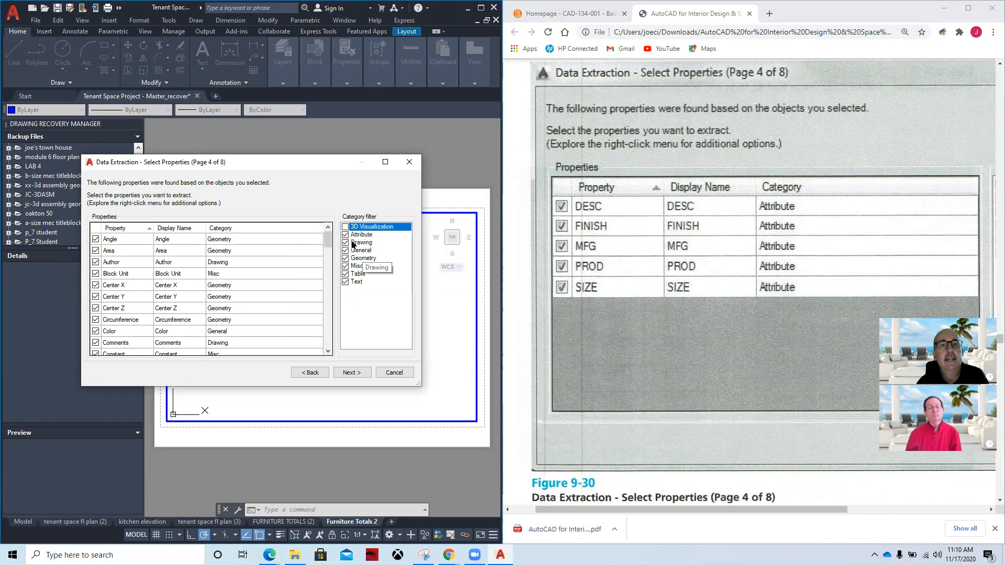
pyautogui.click(345, 243)
pyautogui.click(345, 250)
pyautogui.click(345, 258)
pyautogui.click(345, 266)
pyautogui.click(346, 274)
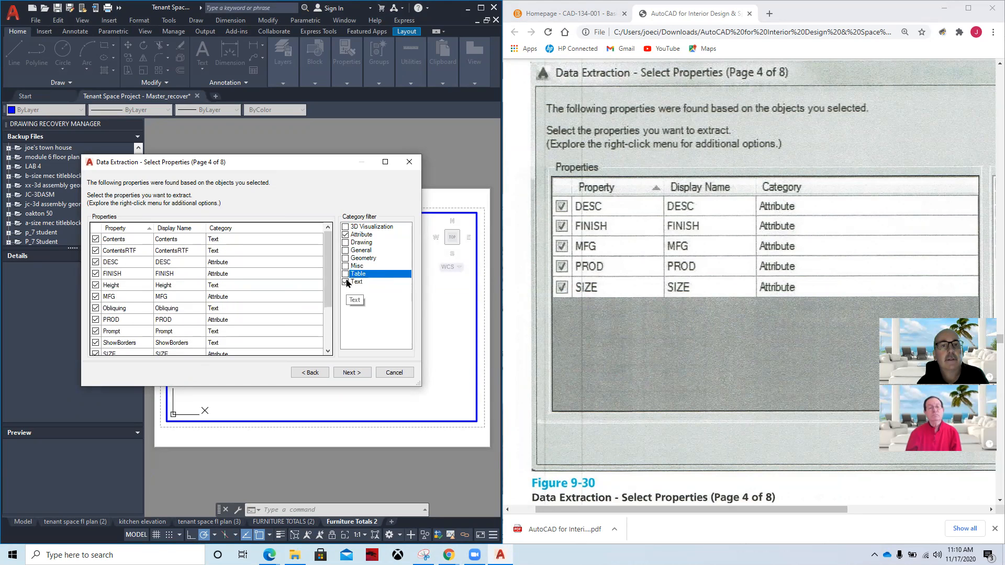
pyautogui.click(345, 282)
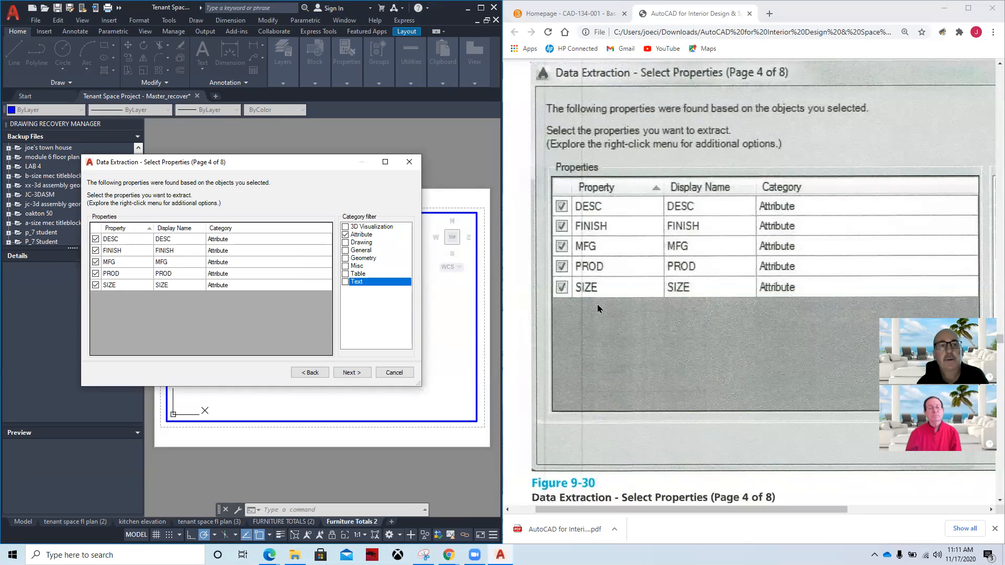
# Step: Consult the textbook's Refine Data figure and advance the wizard to the Refine Data page
pyautogui.scroll(-10, 673, 314)
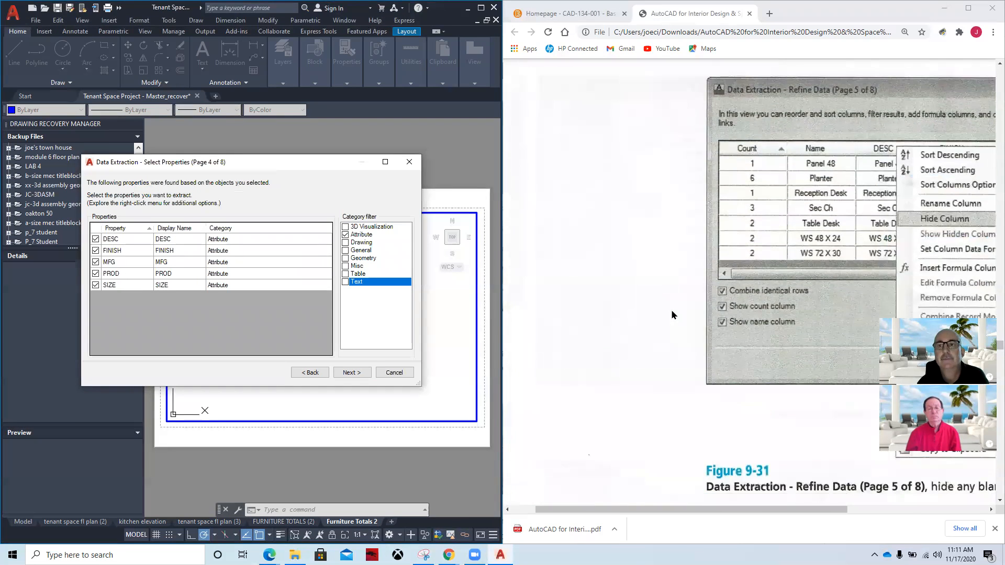
pyautogui.hscroll(2, 739, 451)
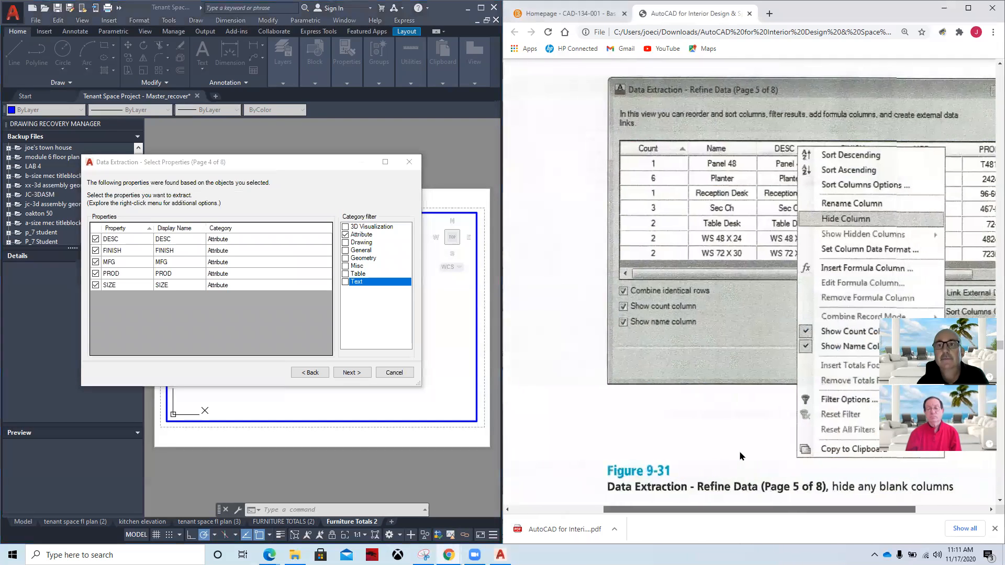
pyautogui.hscroll(3, 739, 450)
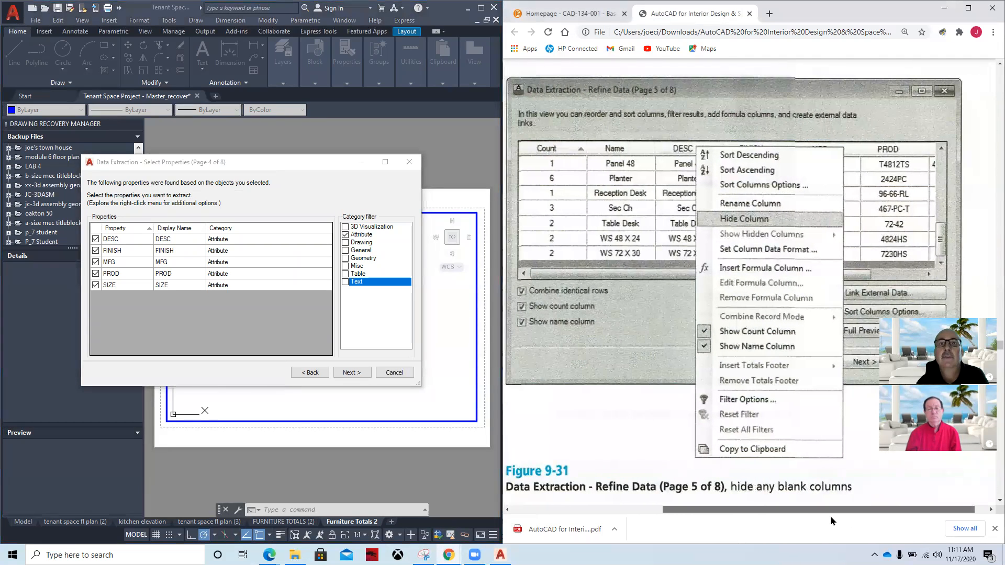
pyautogui.scroll(5, 601, 370)
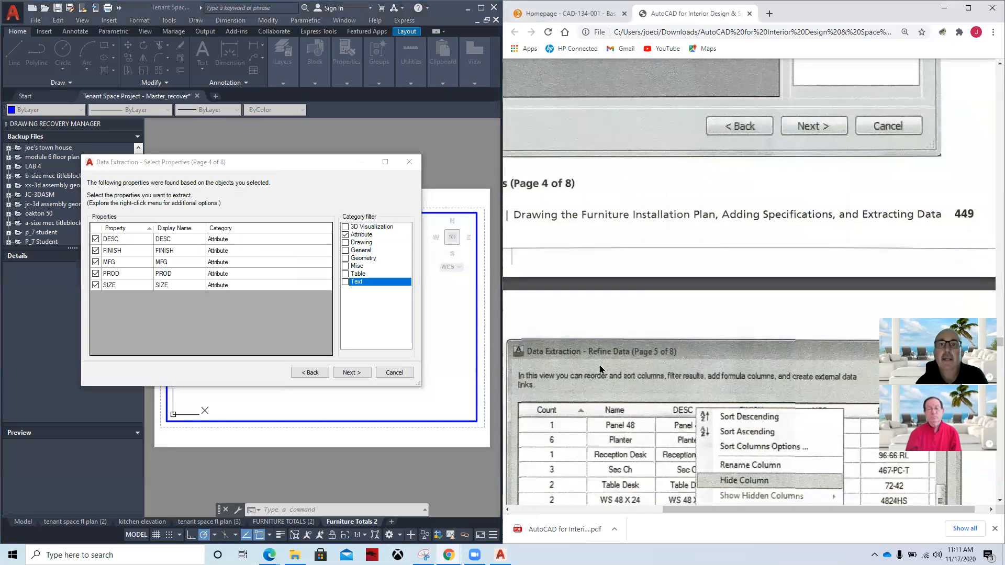
pyautogui.hscroll(-3, 654, 465)
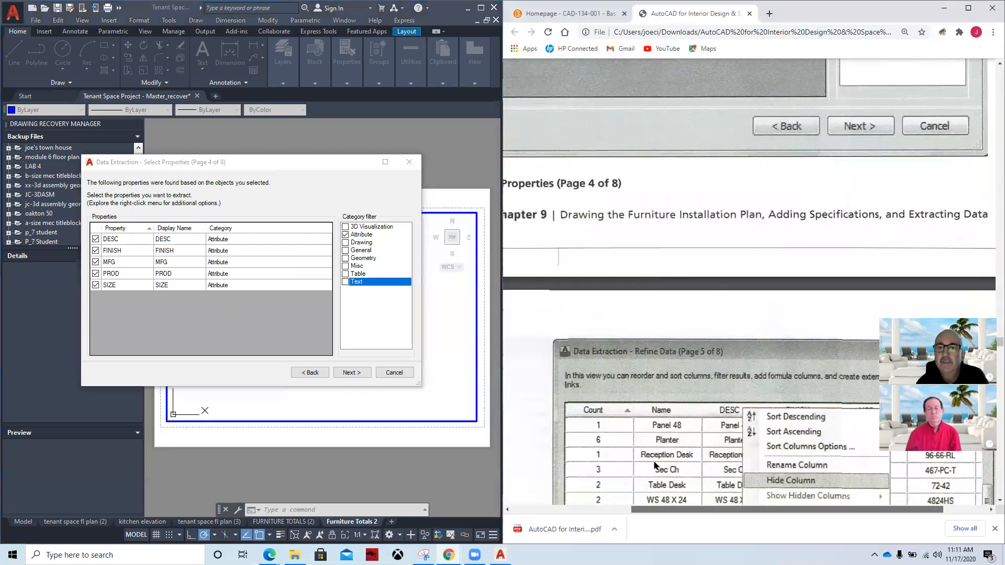
pyautogui.click(349, 372)
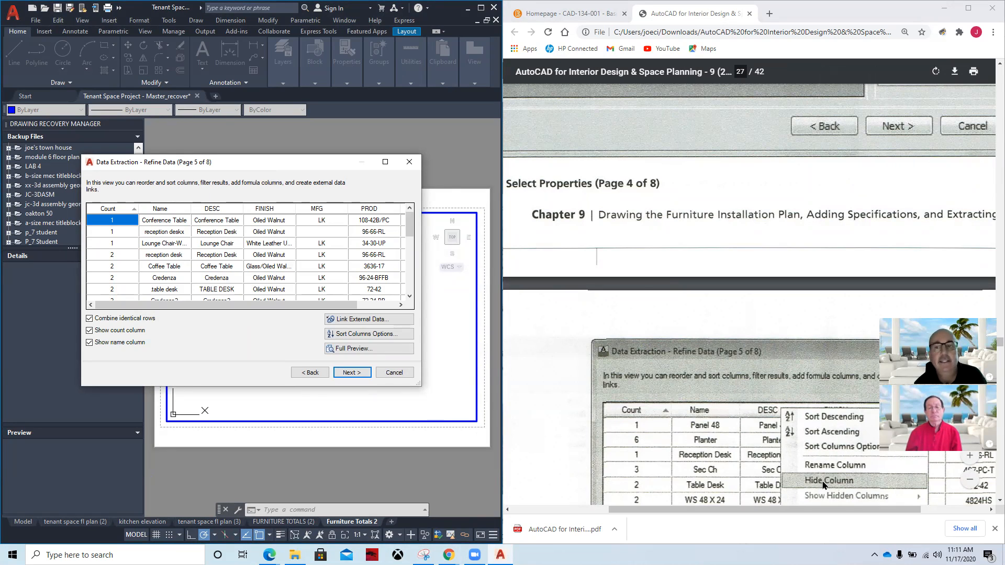
# Step: Compare the Refine Data column options with the textbook and continue to the Choose Output page
pyautogui.scroll(-5, 713, 350)
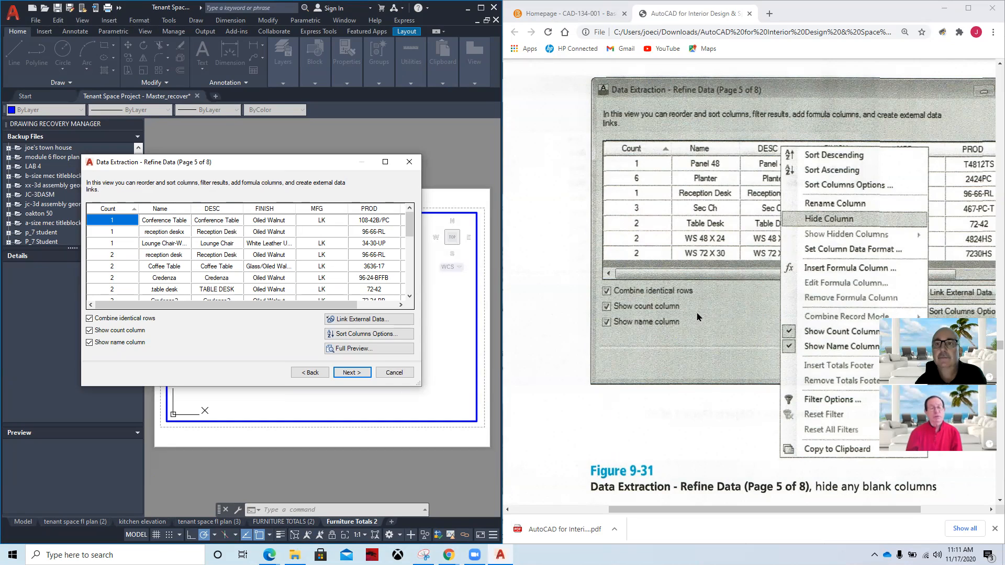
pyautogui.rightClick(310, 227)
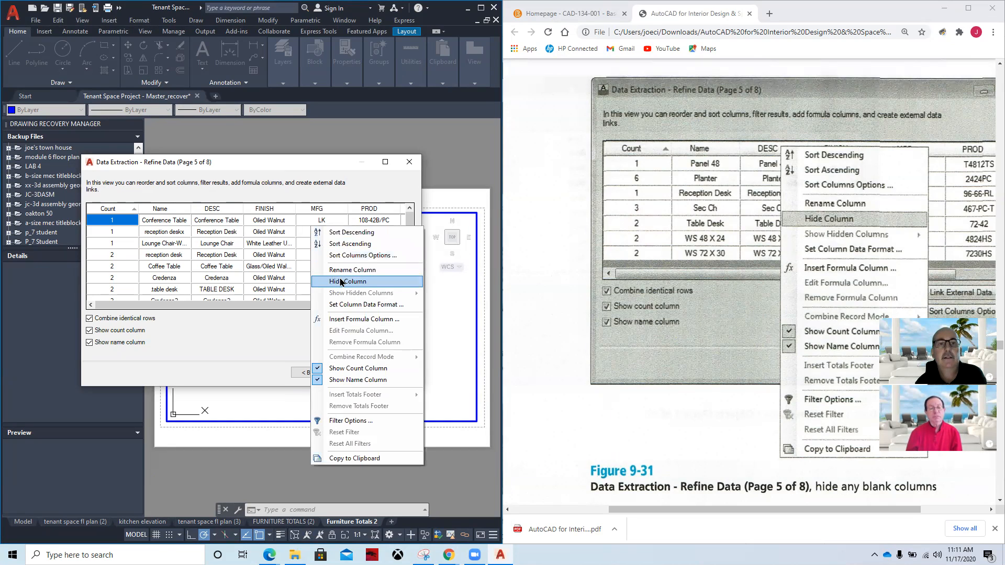
pyautogui.click(216, 342)
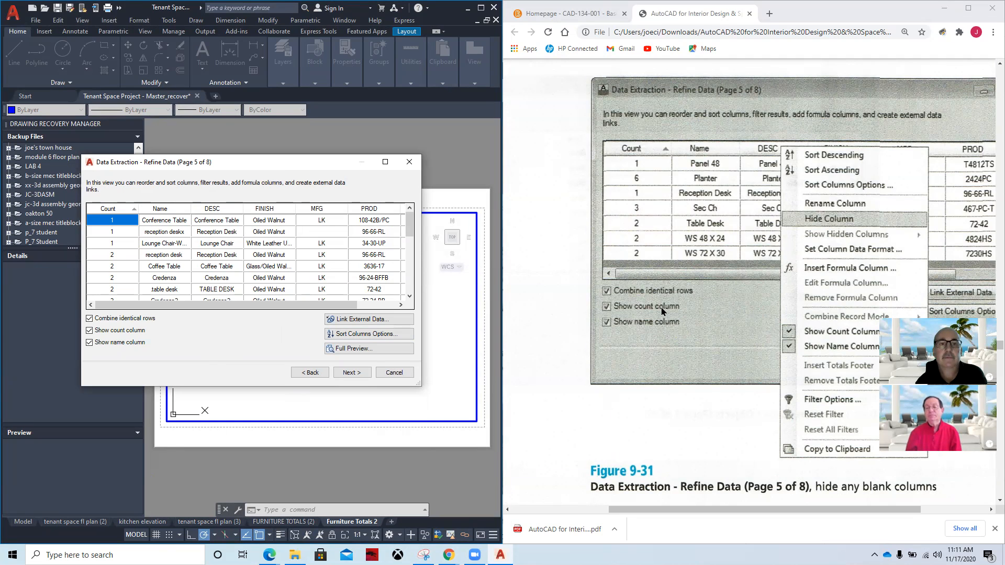
pyautogui.scroll(-7, 661, 311)
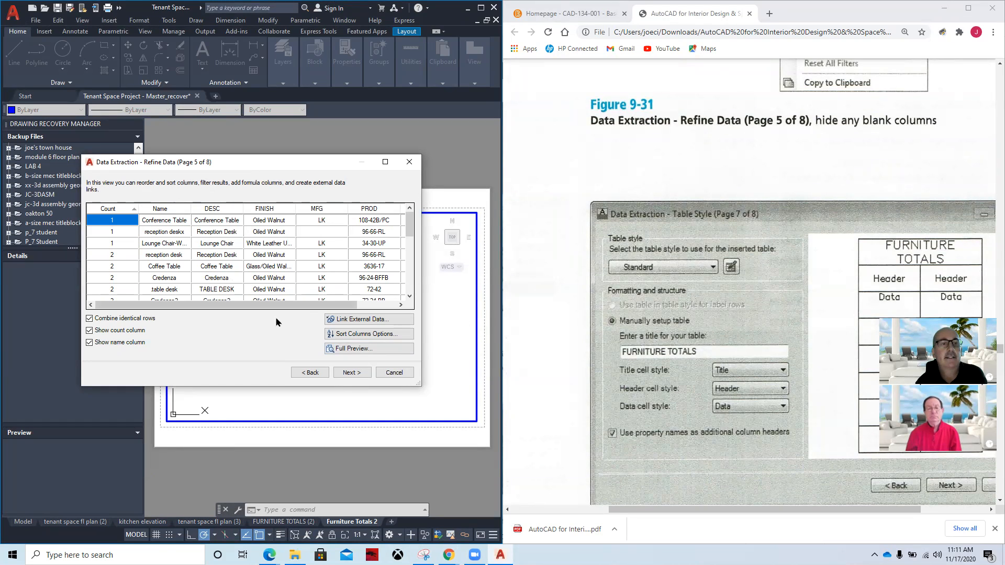
pyautogui.scroll(7, 702, 317)
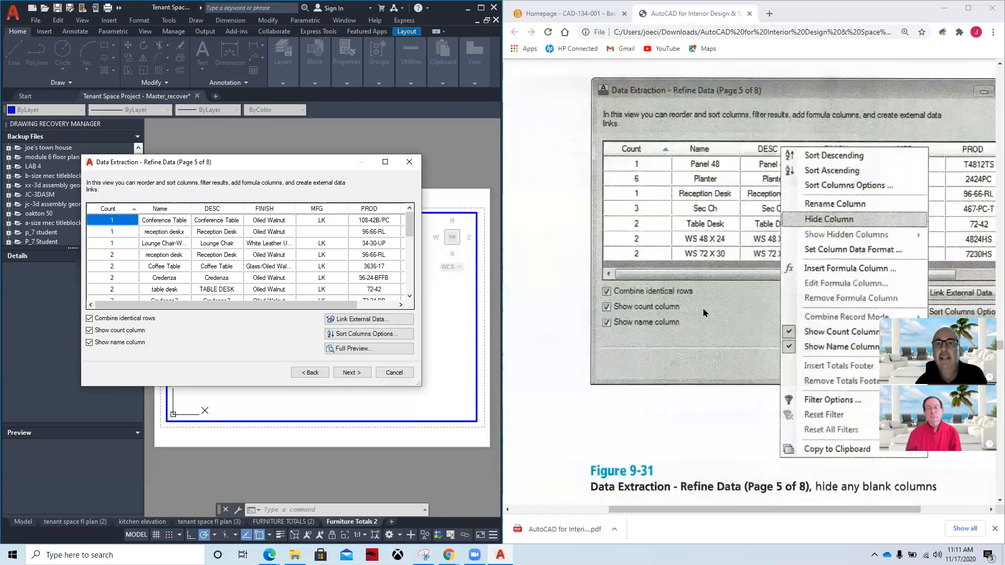
pyautogui.scroll(-5, 618, 329)
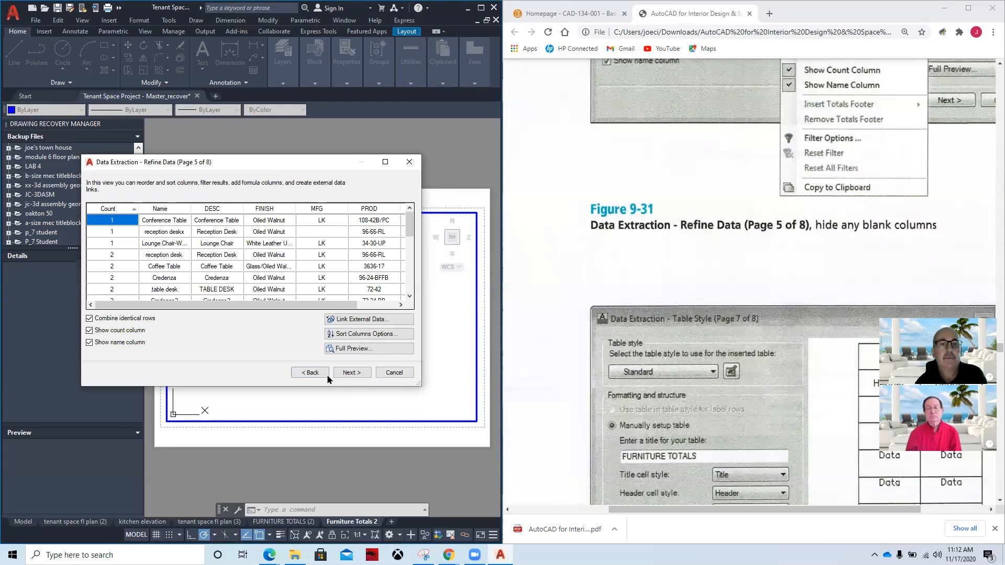
pyautogui.click(347, 372)
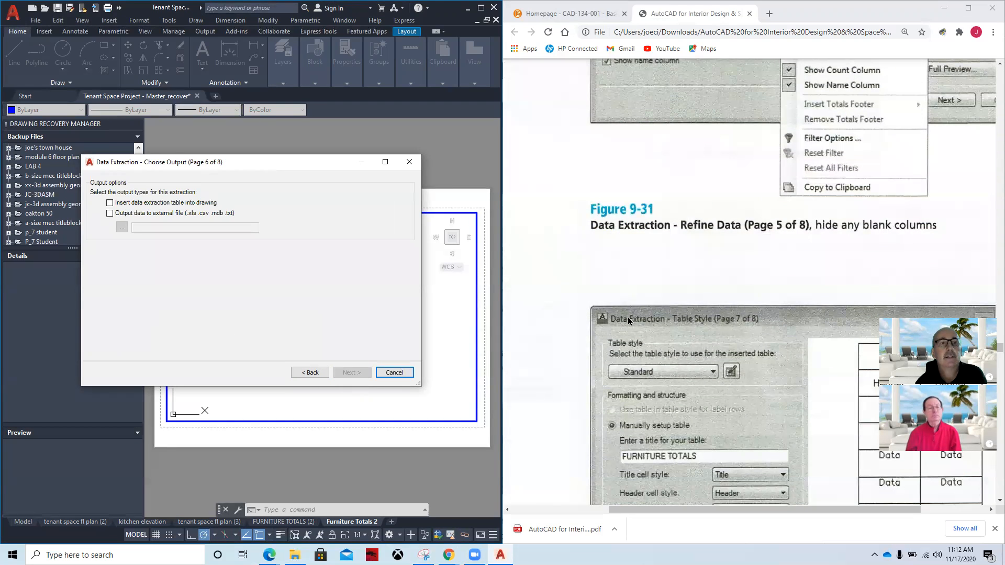
# Step: Choose to insert the data extraction table into the drawing and continue to the Table Style page
pyautogui.scroll(-4, 628, 321)
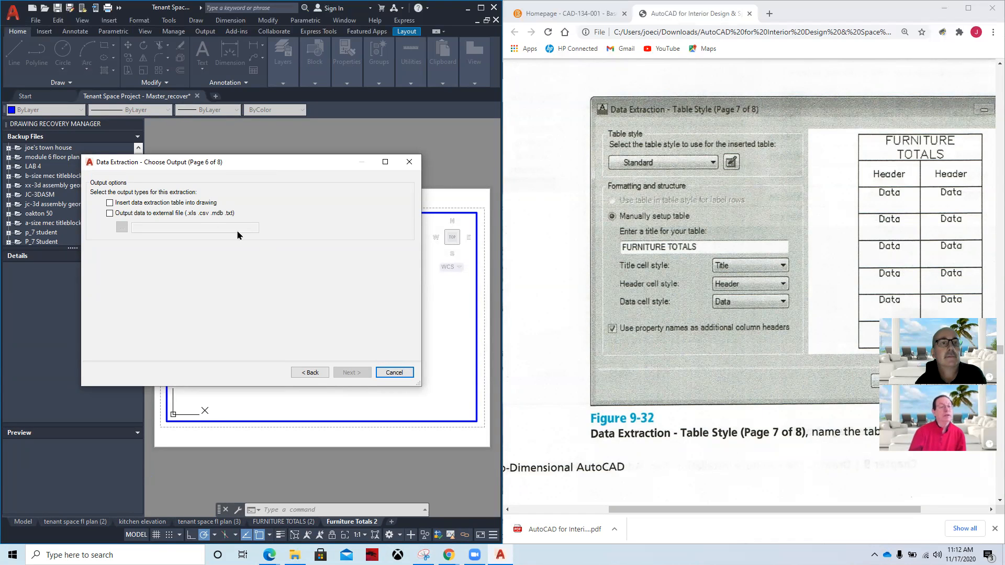
pyautogui.click(110, 204)
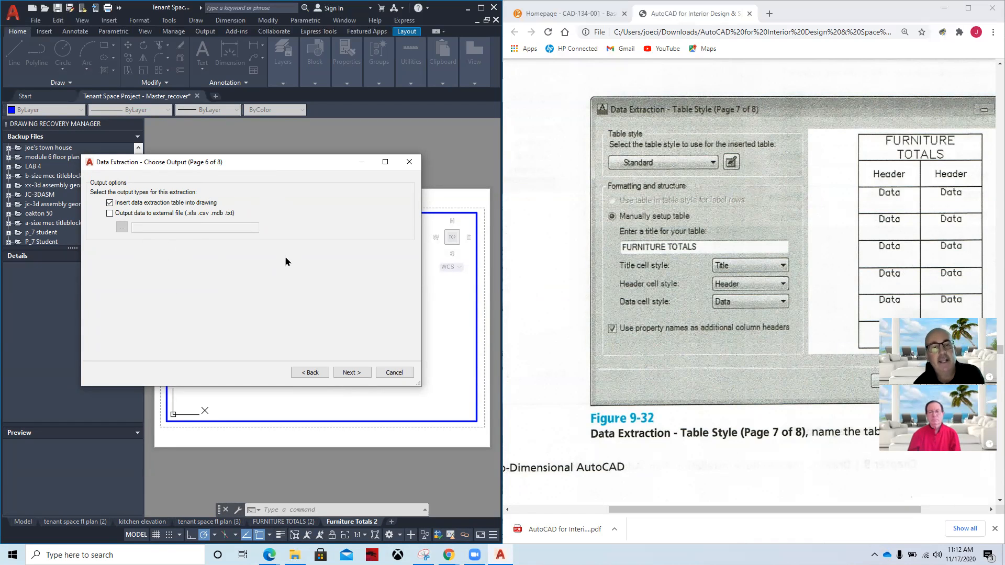
pyautogui.click(352, 373)
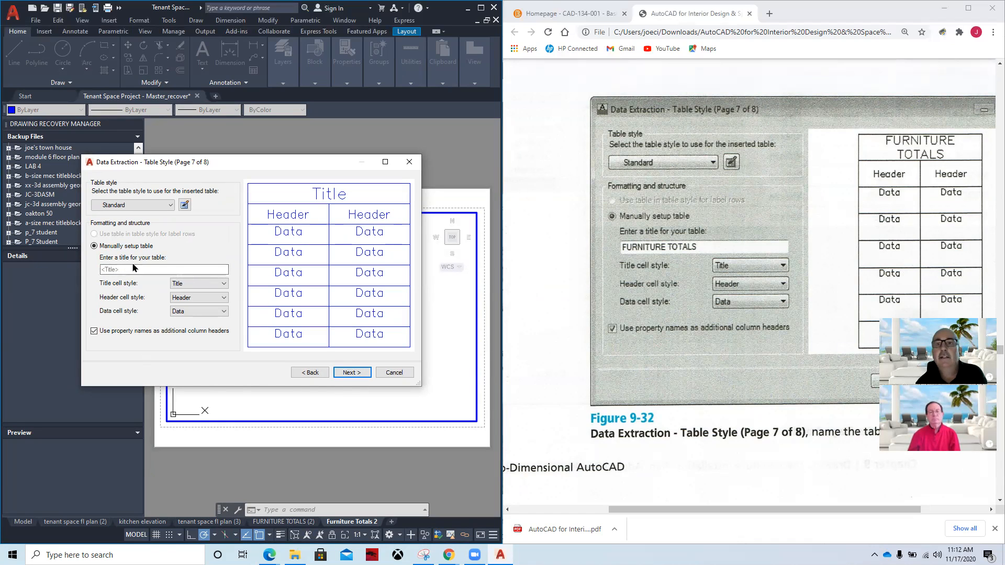
# Step: Title the table with the owner's first name in possessive form followed by "Furniture Totals", and check the textbook's finishing instructions
pyautogui.click(150, 270)
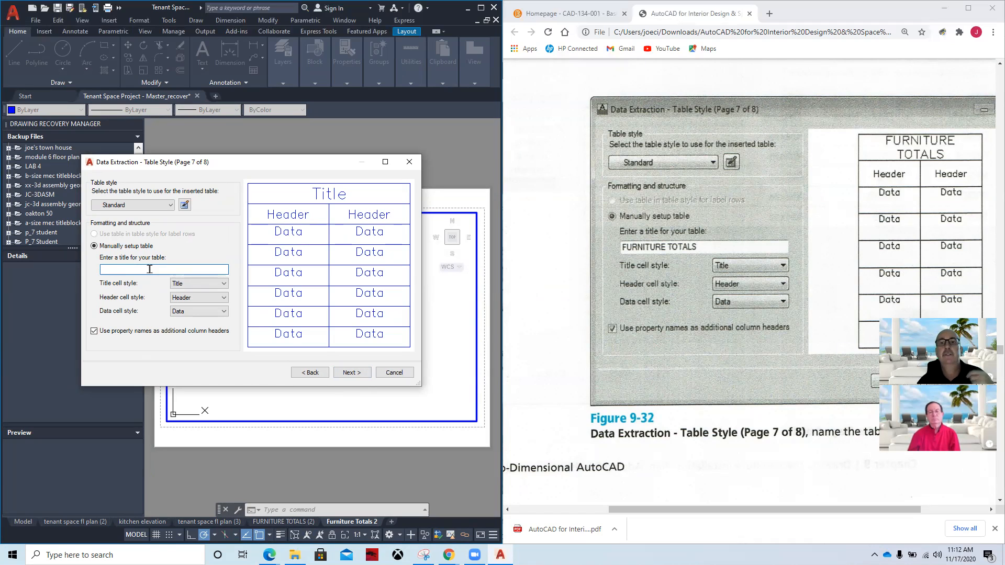
pyautogui.write("Joe's Furniture Totals")
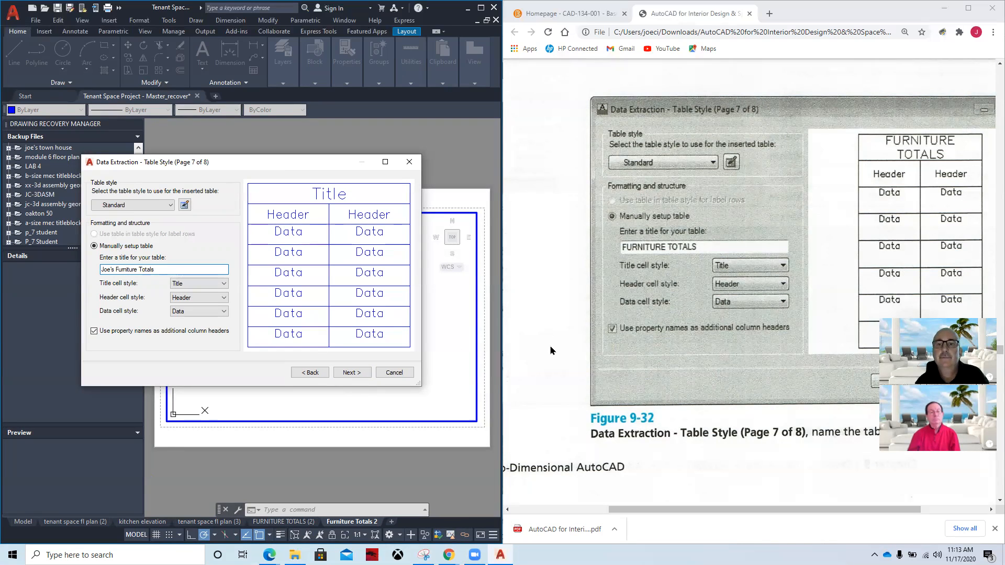
pyautogui.scroll(-10, 551, 350)
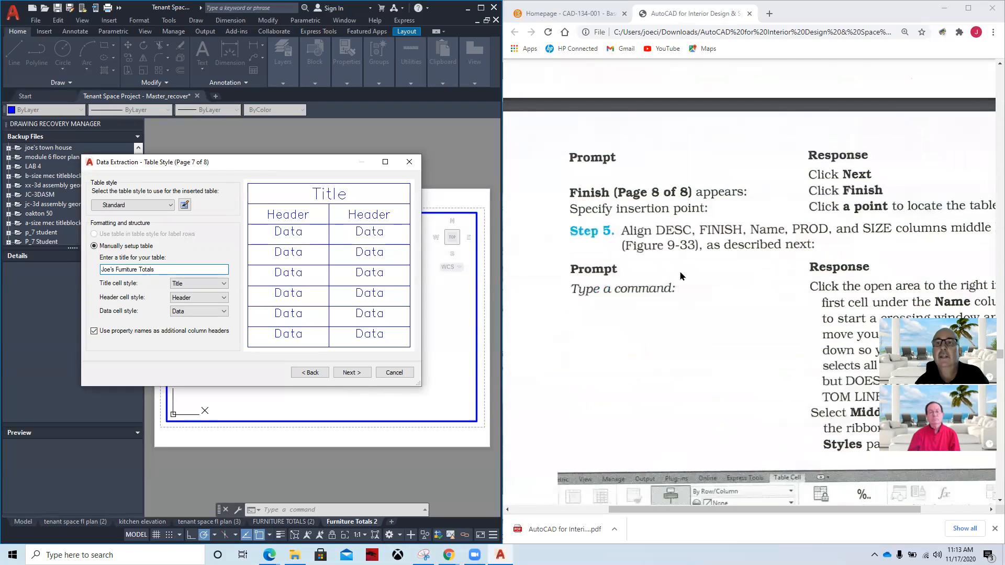
# Step: Finish the data extraction and place the table at the upper-left corner of the layout's blue viewport border
pyautogui.click(352, 372)
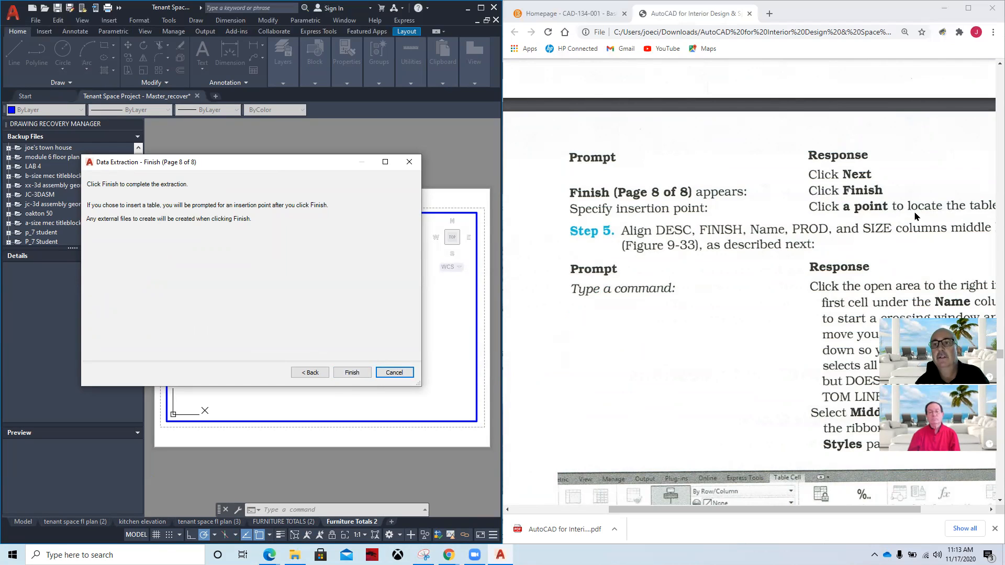
pyautogui.click(351, 372)
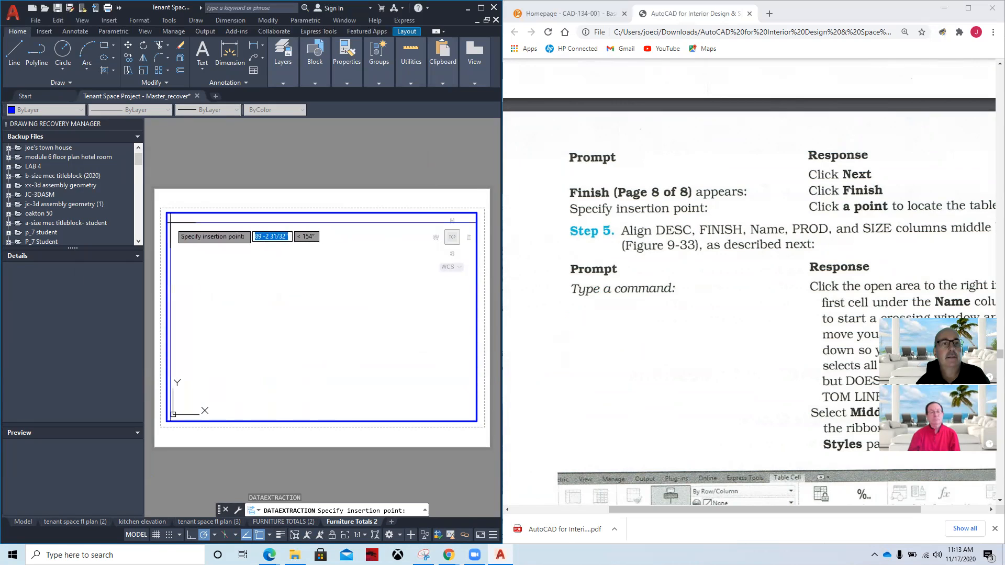
pyautogui.click(168, 223)
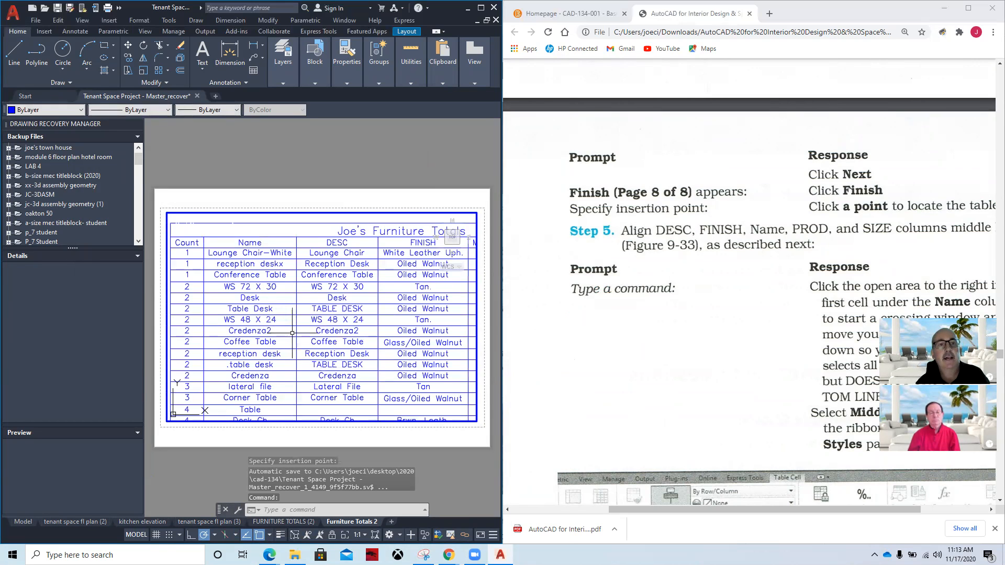
# Step: Move the furniture table horizontally about 7 5/8" to the right, clear of the floor plan linework inside the viewport
pyautogui.scroll(-4, 292, 333)
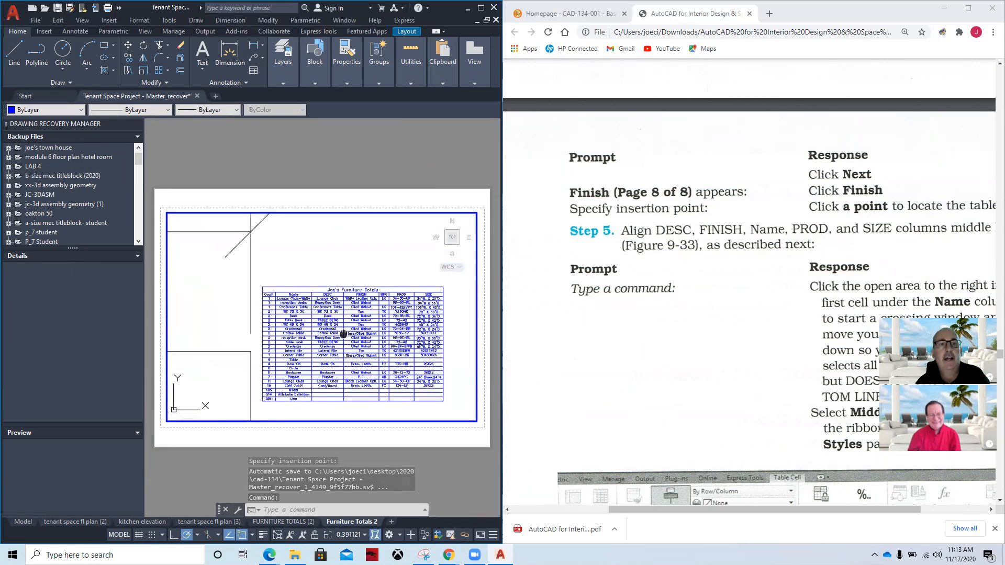
pyautogui.scroll(2, 343, 333)
pyautogui.moveTo(330, 330); pyautogui.dragTo(294, 325, button='middle')
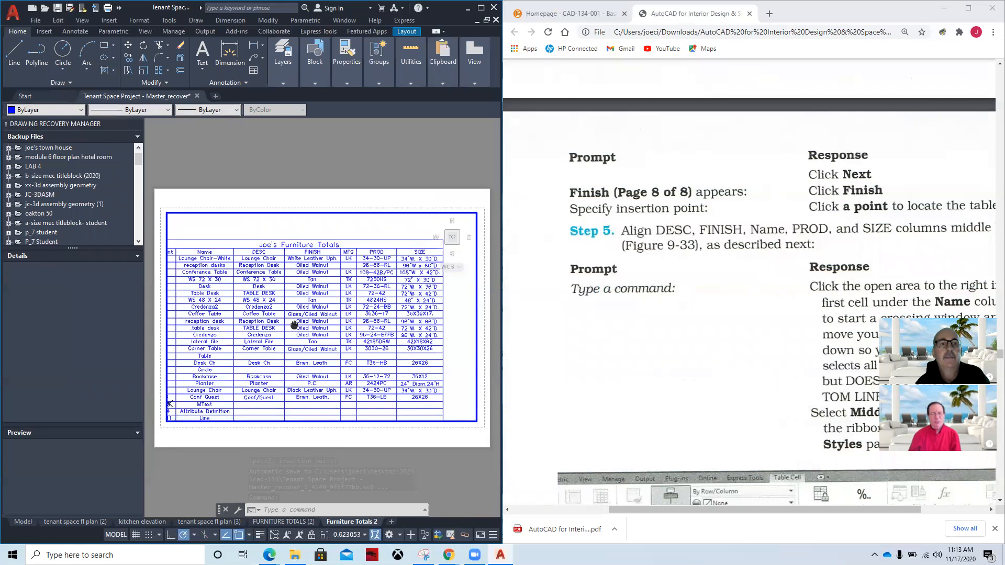
pyautogui.scroll(-2, 285, 325)
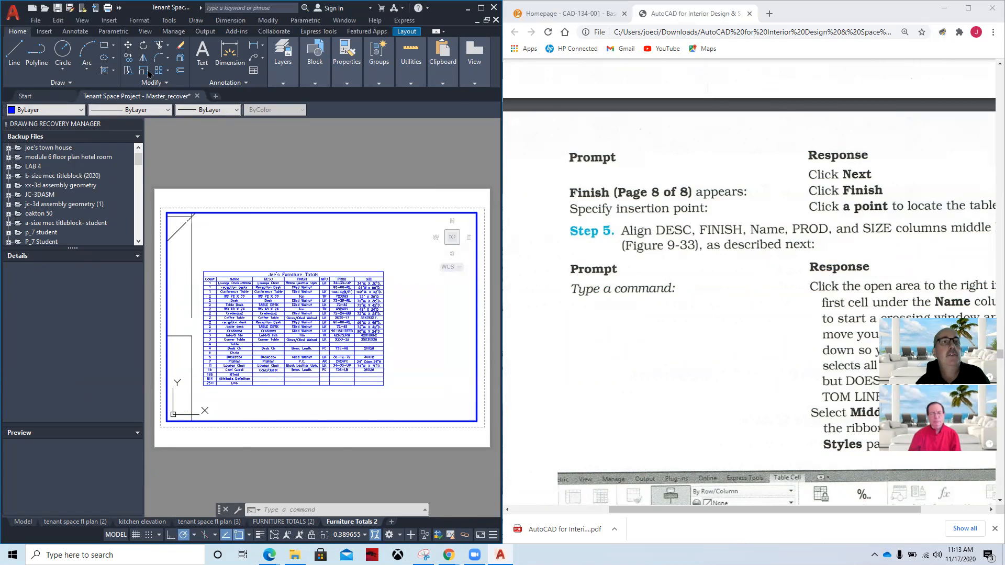
pyautogui.click(127, 46)
pyautogui.click(412, 257)
pyautogui.click(325, 360)
pyautogui.press('Return')
pyautogui.click(273, 407)
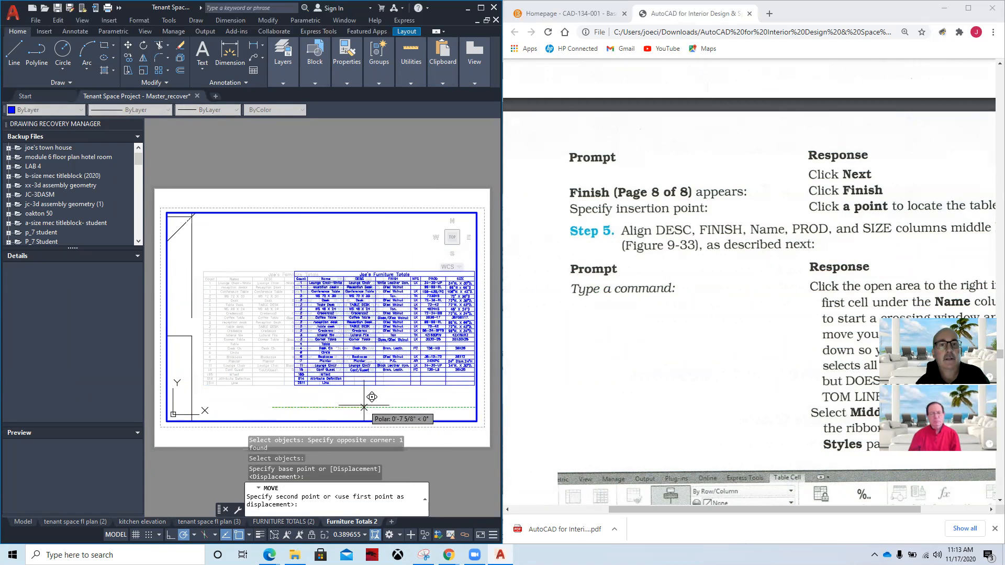
pyautogui.click(364, 407)
# Step: Frame the furniture table so it fills the viewport without floor plan linework, and return to paper space
pyautogui.moveTo(448, 409); pyautogui.dragTo(351, 391, button='middle')
pyautogui.scroll(5, 348, 407)
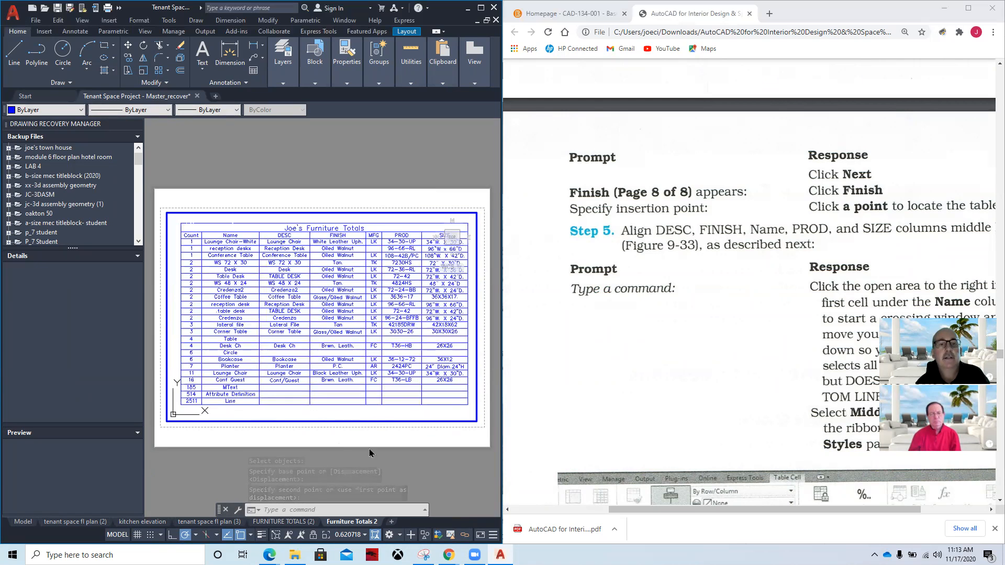
pyautogui.doubleClick(395, 446)
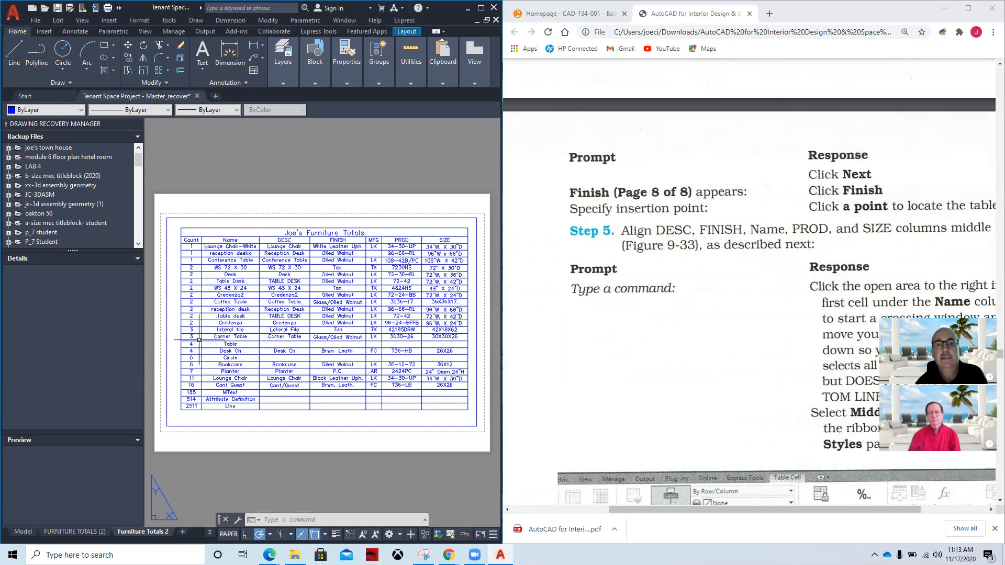
# Step: Review the textbook's remaining steps for aligning columns, scaling, centering and printing the table, through to the chapter summary
pyautogui.click(653, 375)
pyautogui.scroll(-2, 654, 377)
pyautogui.scroll(-12, 654, 380)
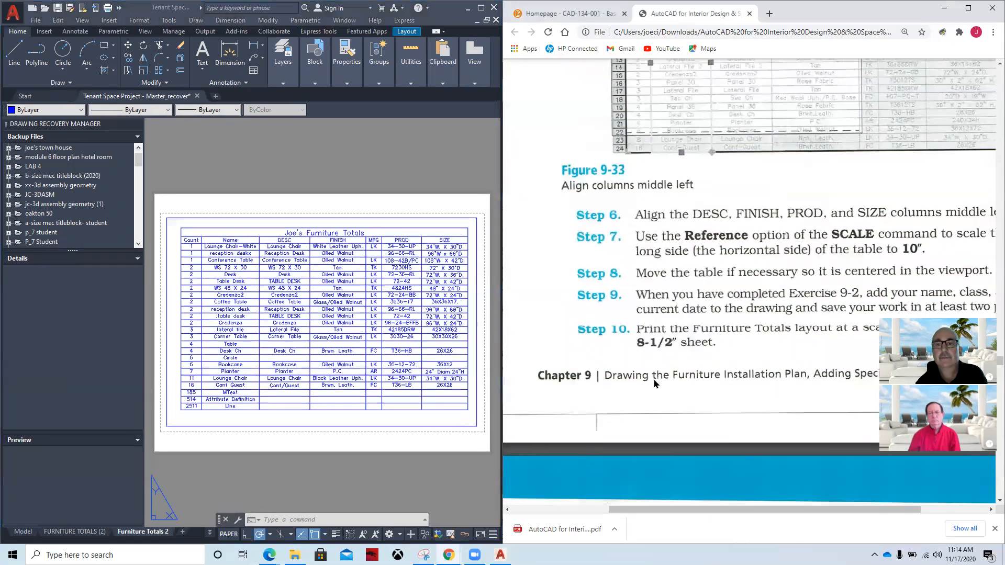
pyautogui.scroll(-7, 654, 379)
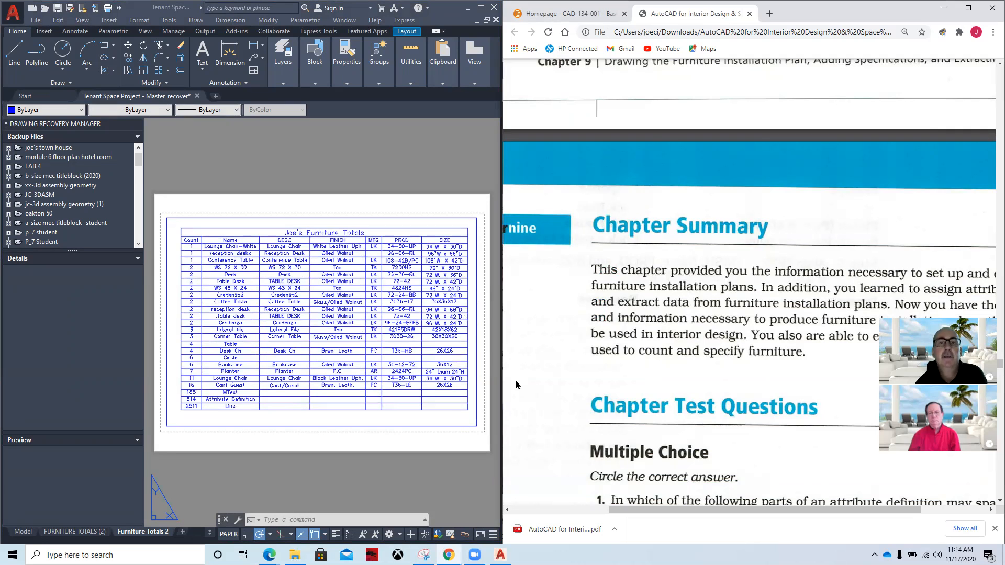
# Step: Minimize the textbook browser and maximize the AutoCAD window to inspect the furniture table on its layout
pyautogui.click(944, 8)
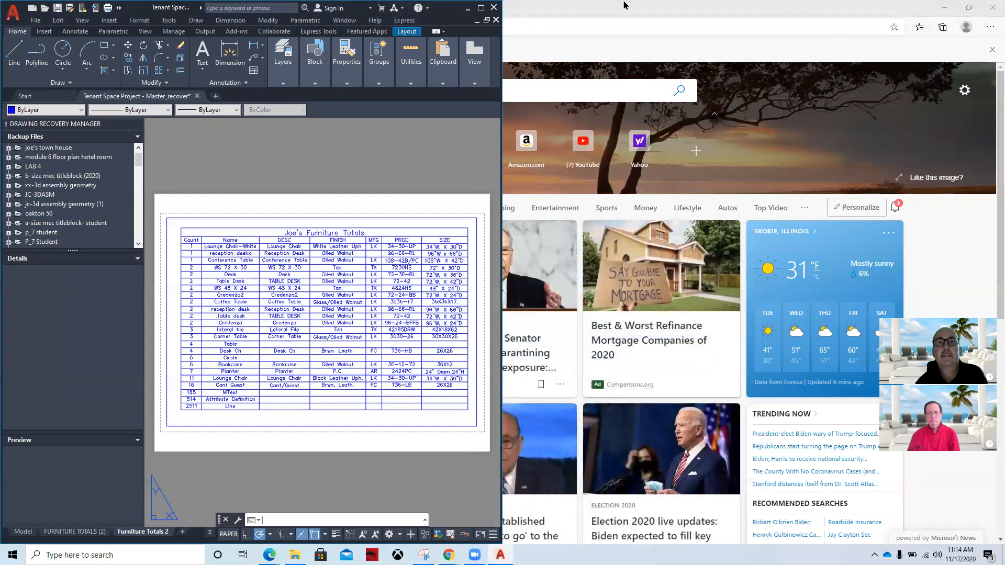
pyautogui.click(481, 9)
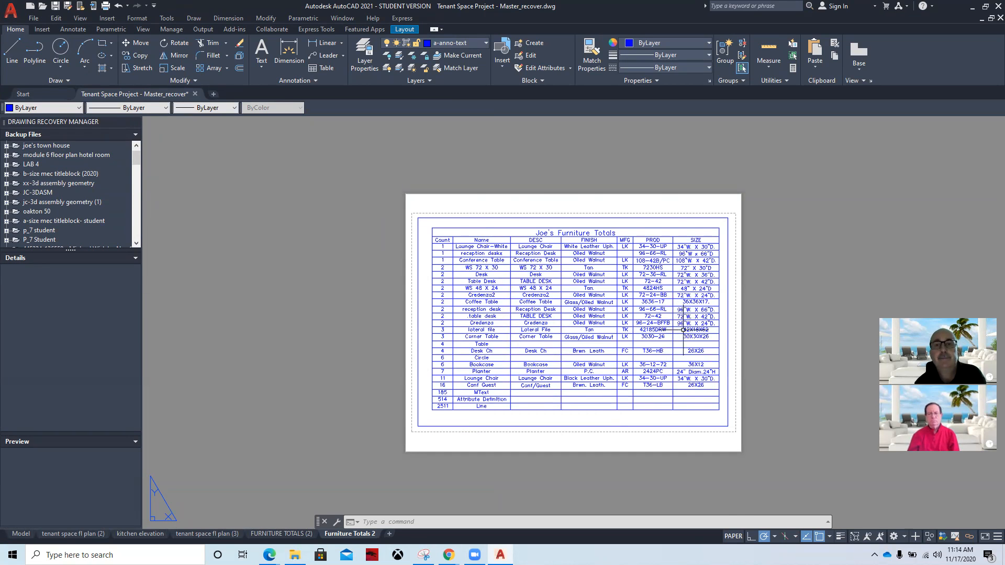
pyautogui.scroll(2, 630, 308)
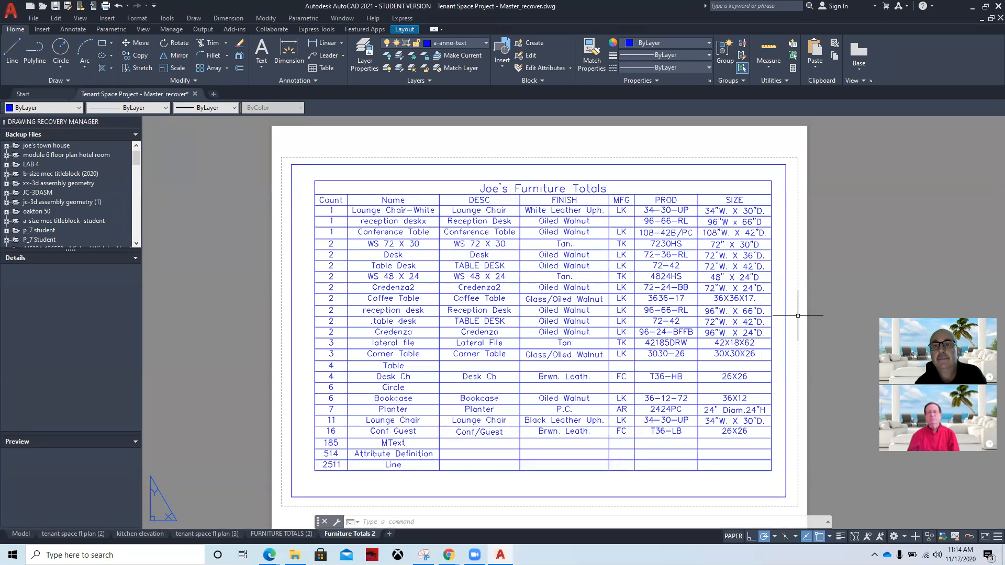